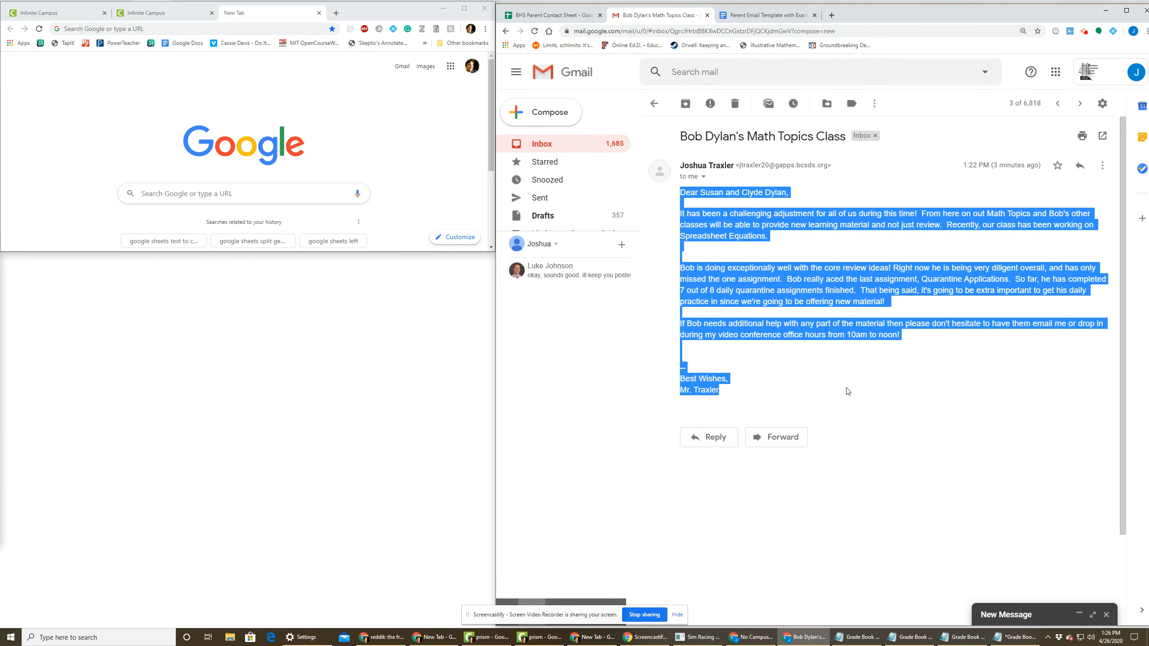
left_click(912, 469)
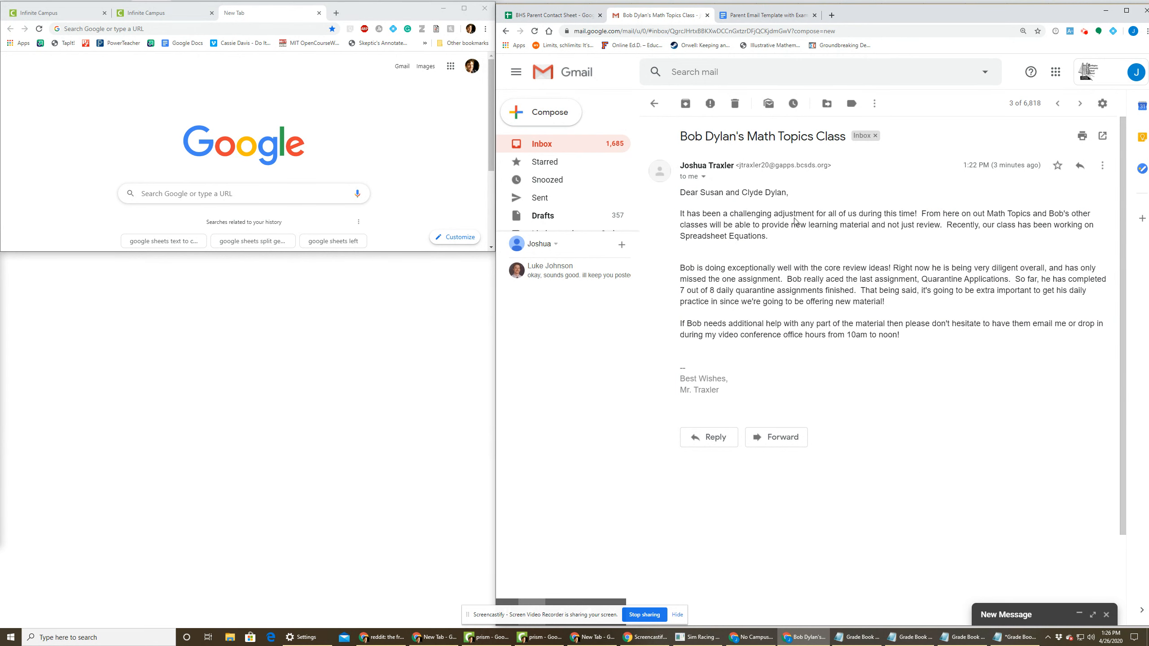
left_click(680, 191)
double_click(711, 192)
left_click(725, 216)
left_click_drag(725, 217, 761, 216)
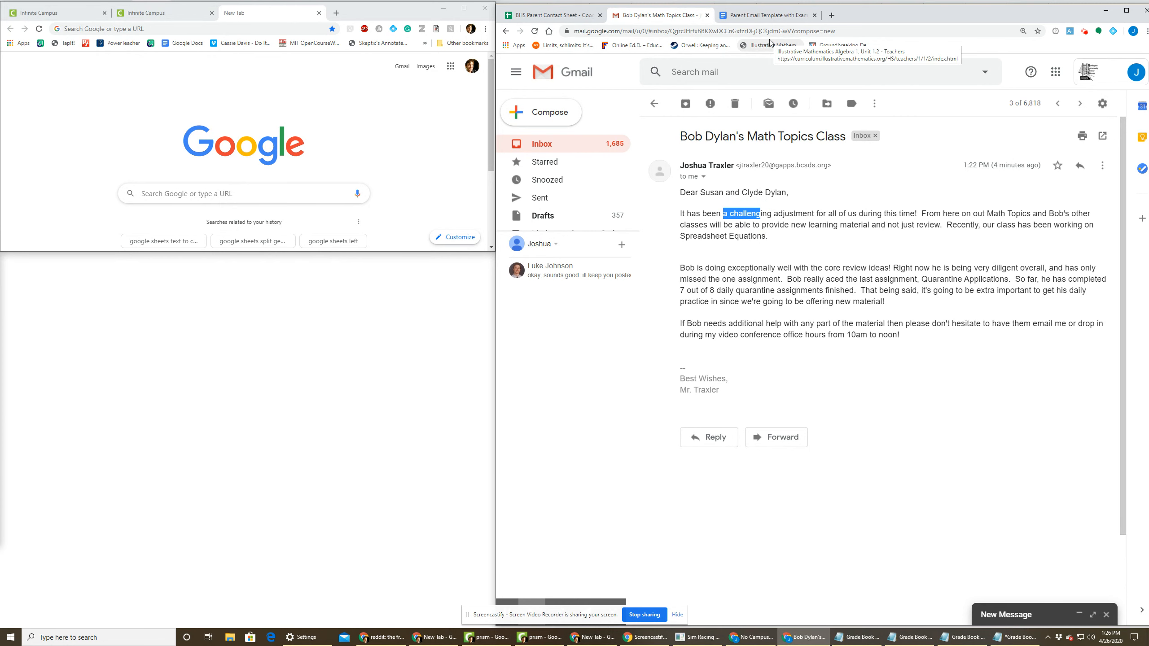
Copy the template email body, from "Dear <<Parents>>" through the office hours line, in the Parent Email Template with Examples document.
left_click(779, 17)
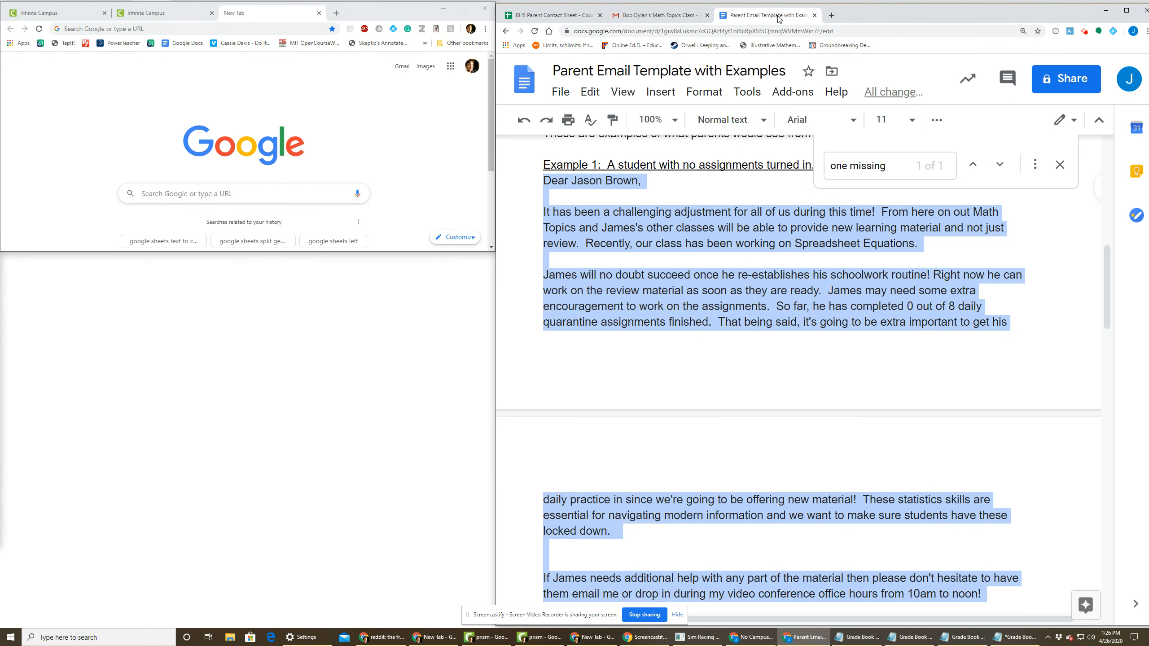
left_click(704, 243)
scroll(768, 288, "up", 5)
scroll(768, 288, "up", 5)
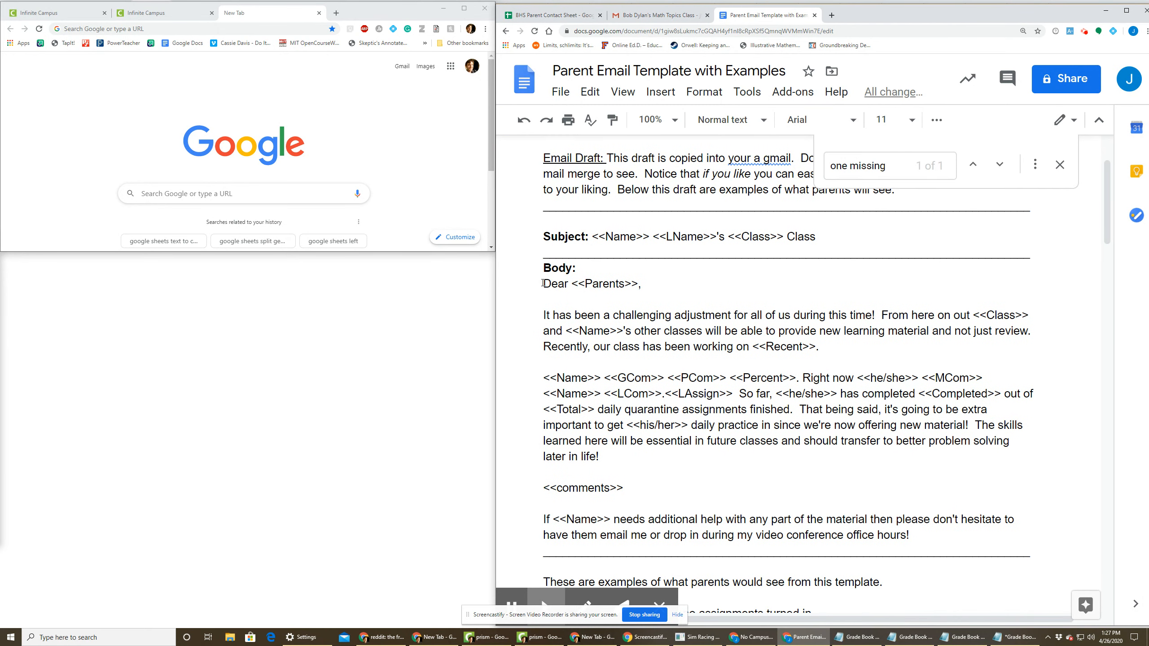
left_click_drag(543, 281, 933, 516)
right_click(886, 409)
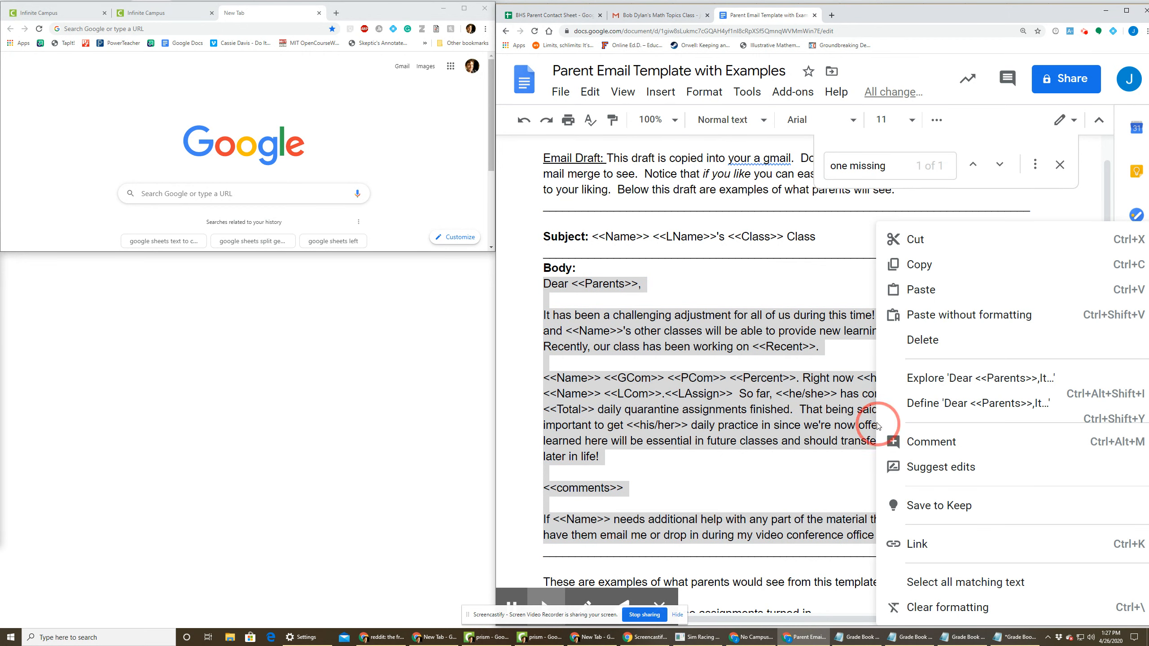
left_click(923, 265)
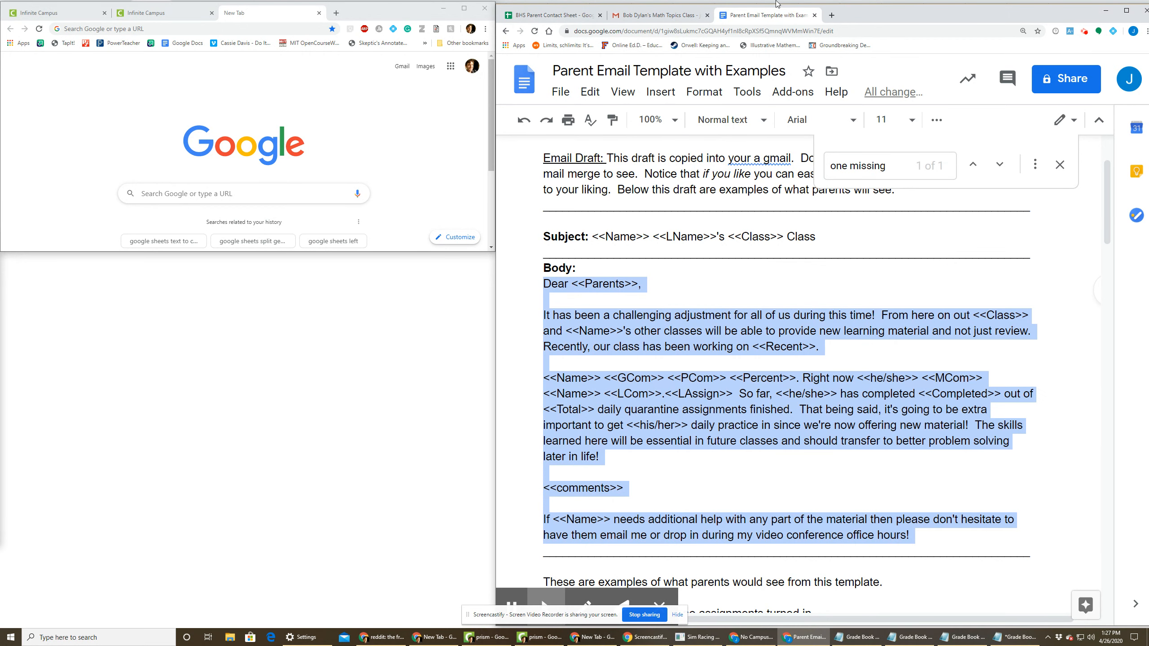
Start a new Gmail message and paste the copied template body above the signature.
left_click(657, 15)
left_click(535, 118)
right_click(853, 381)
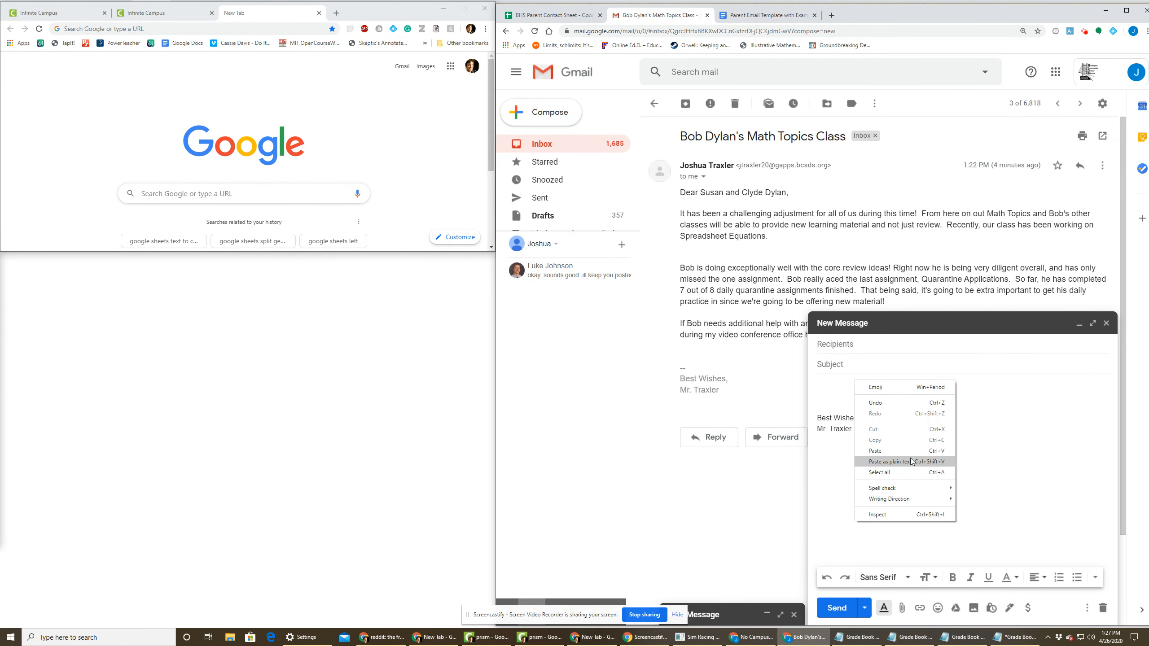
left_click(903, 450)
Set the message subject to "email test" followed by the document's subject line "<<Name>> <<LName>>'s <<Class>> Class".
left_click(858, 271)
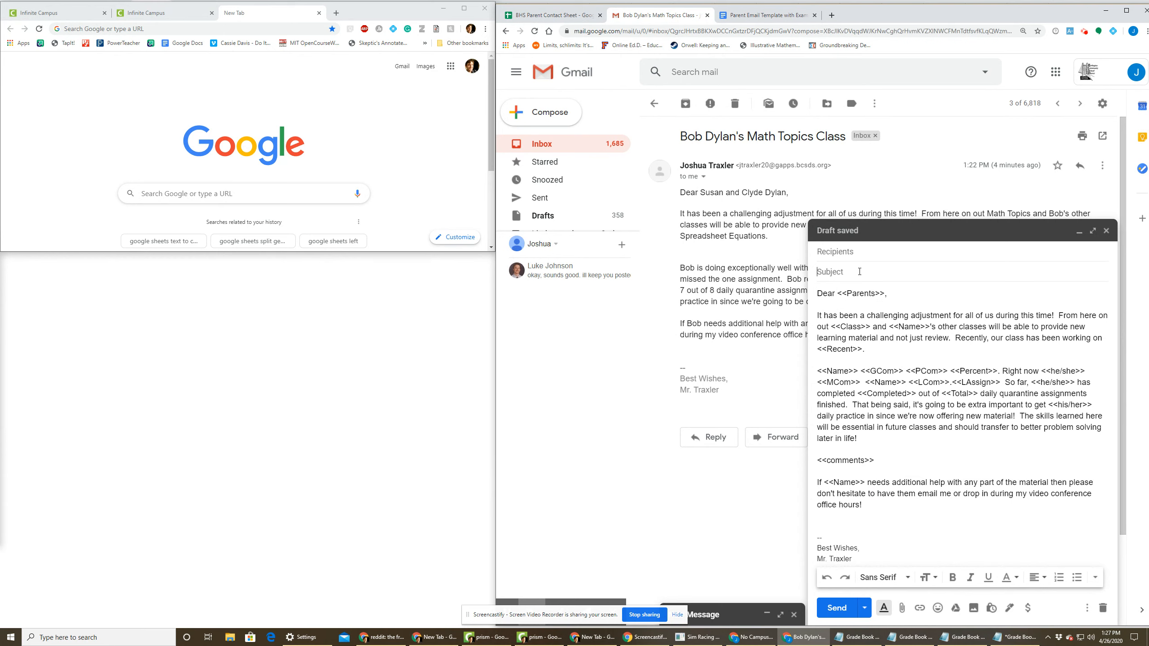
type("email test")
left_click(767, 13)
left_click(609, 253)
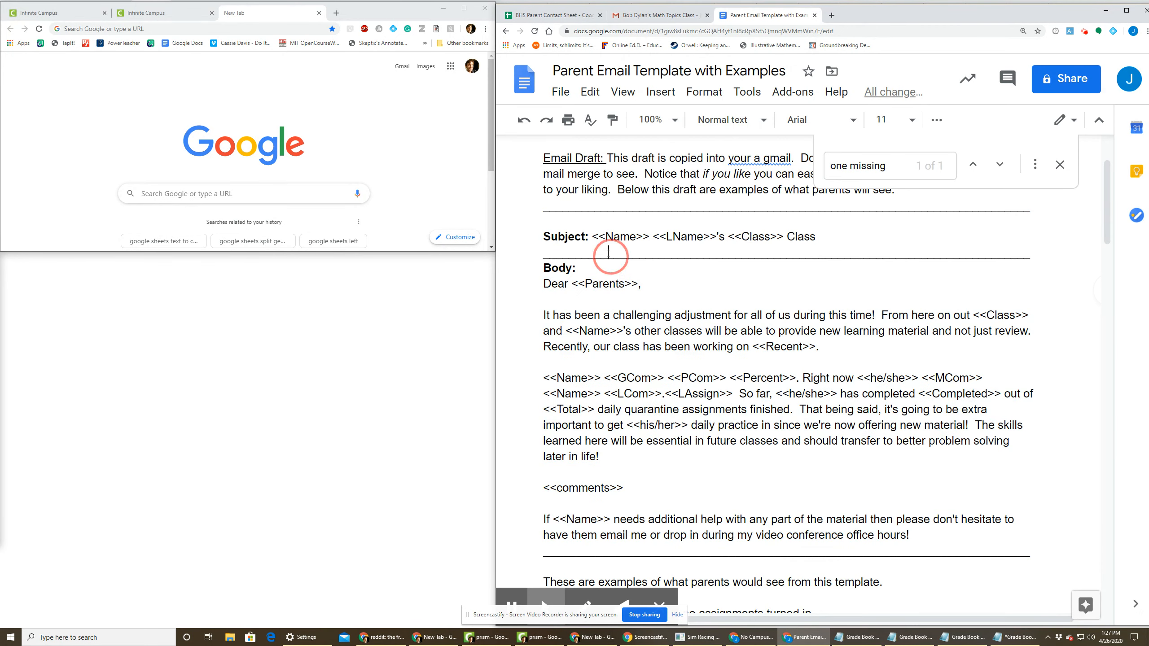
left_click_drag(592, 236, 844, 237)
right_click(838, 239)
left_click(839, 260)
left_click(685, 15)
left_click(872, 274)
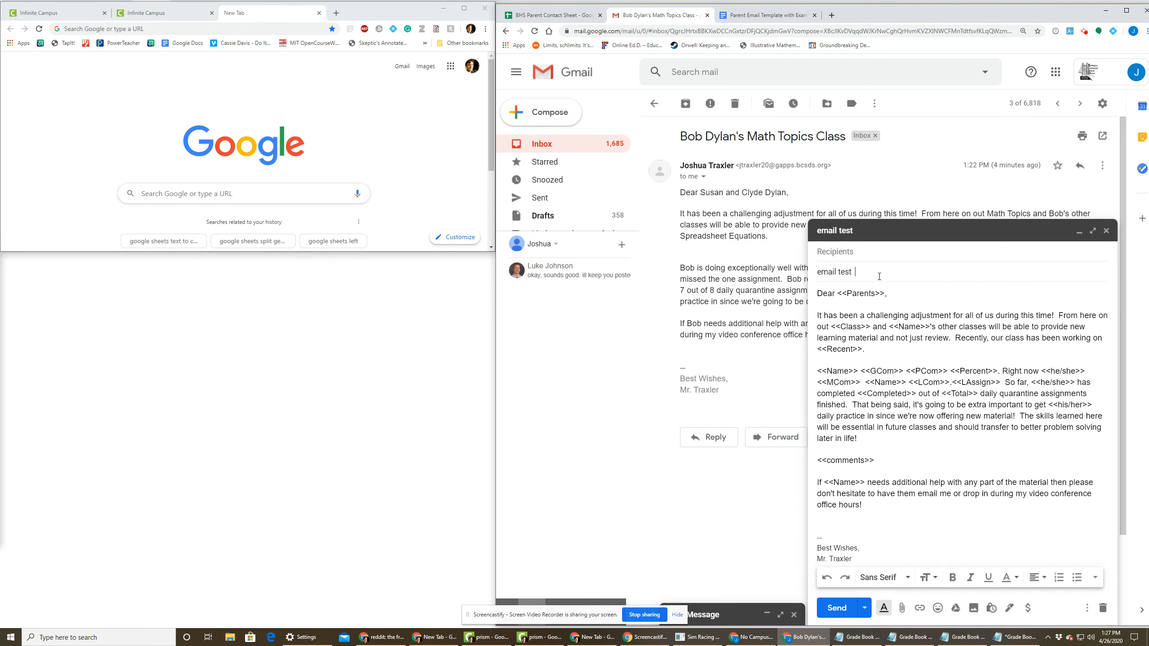
key("ctrl+v")
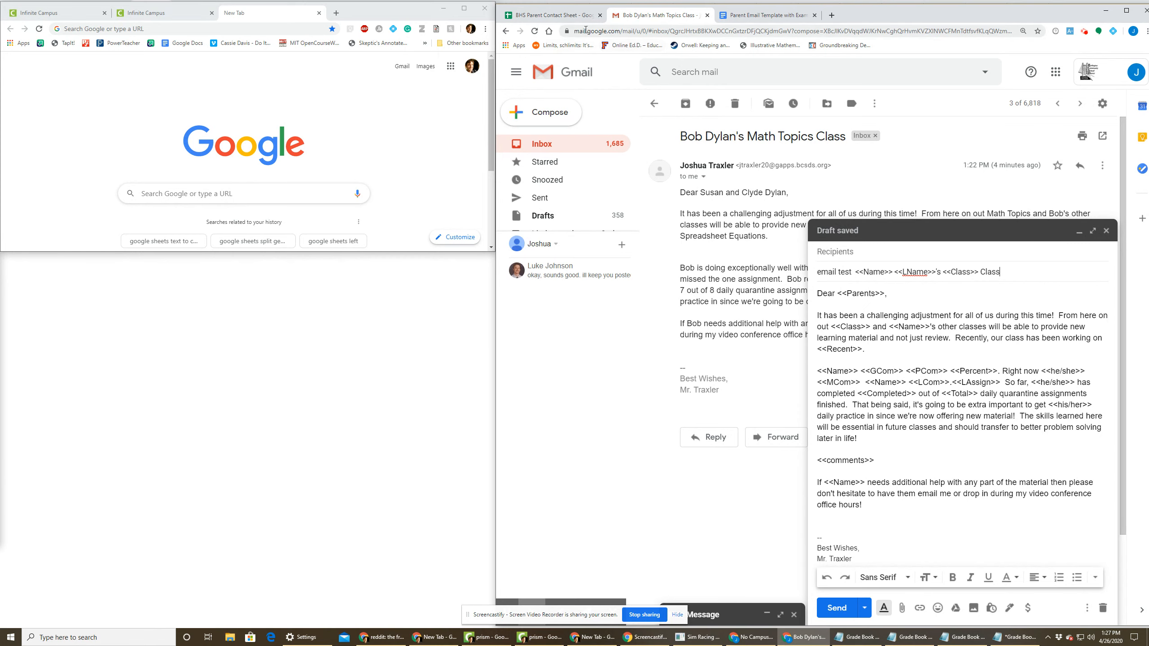
View the roster instructions in the BHS Parent Contact Sheet and the matching roster report options in Infinite Campus.
left_click(566, 17)
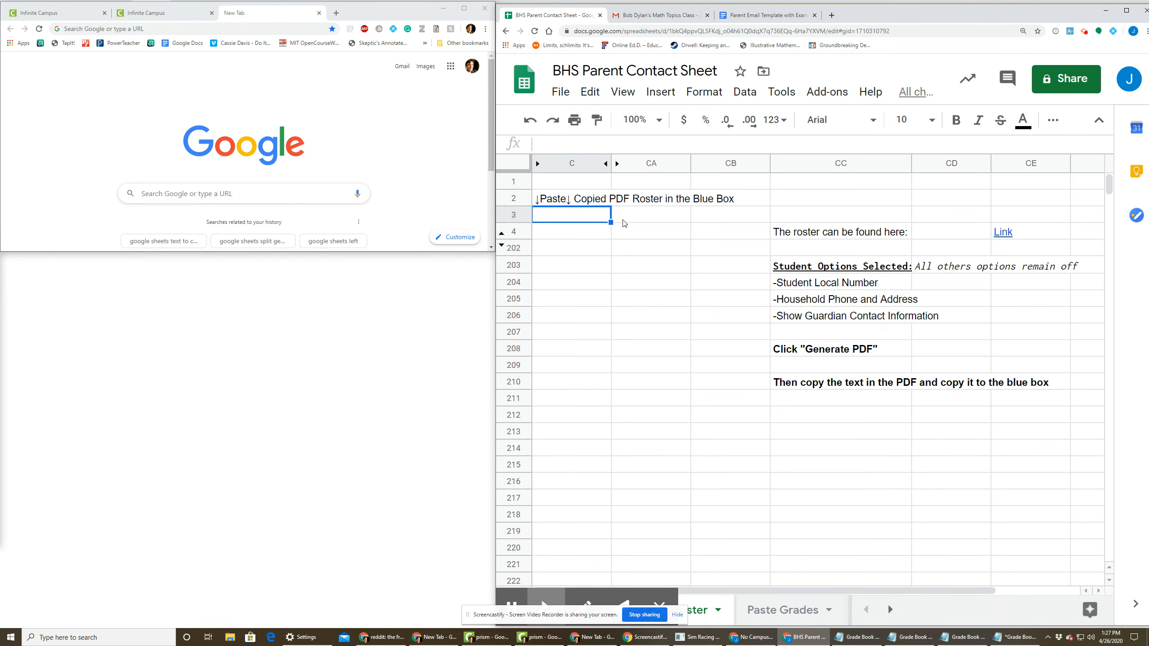
left_click(841, 234)
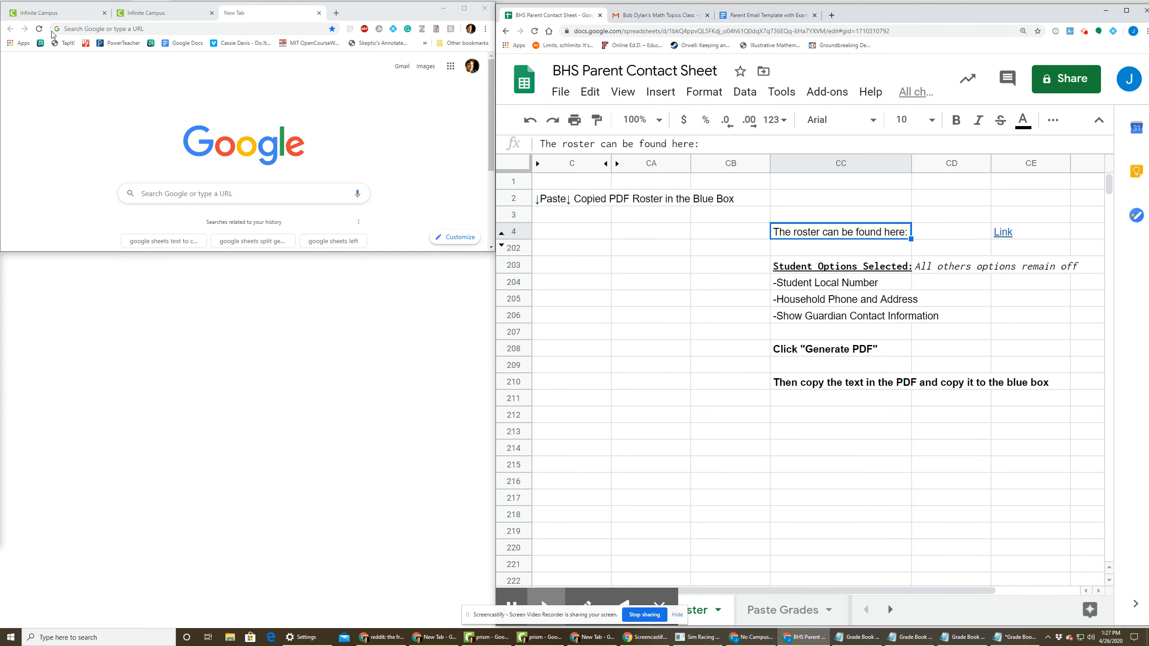
left_click(66, 13)
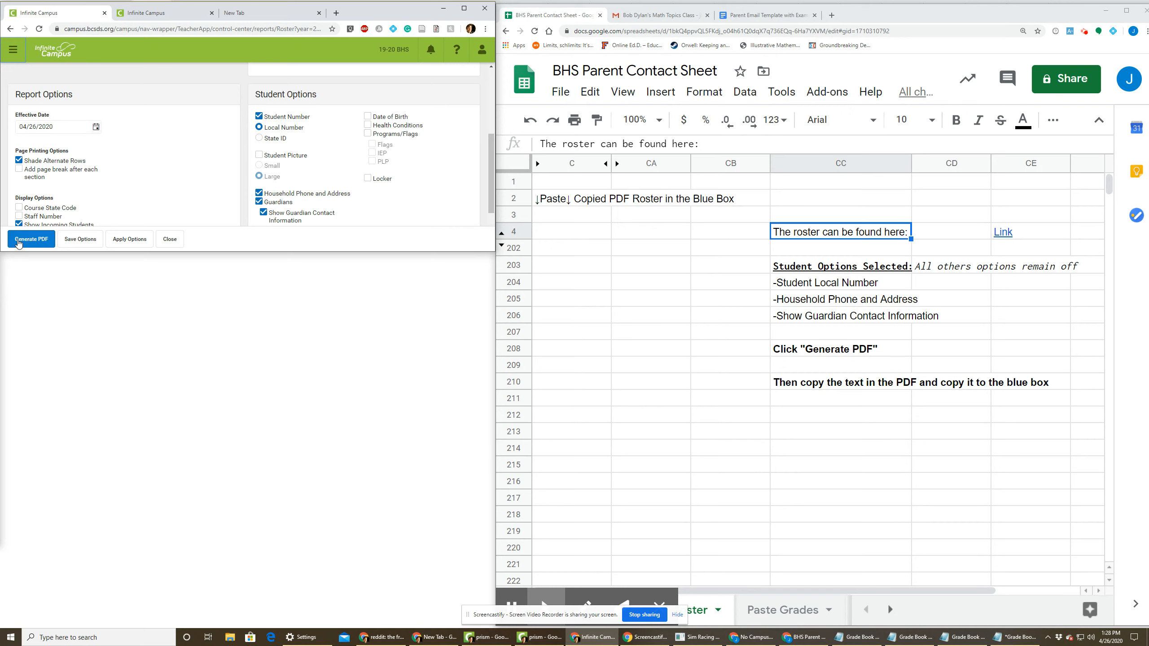
Enter the placeholder "p" in cell C3, the contact sheet's paste box for the PDF roster.
left_click(548, 219)
left_click(548, 219)
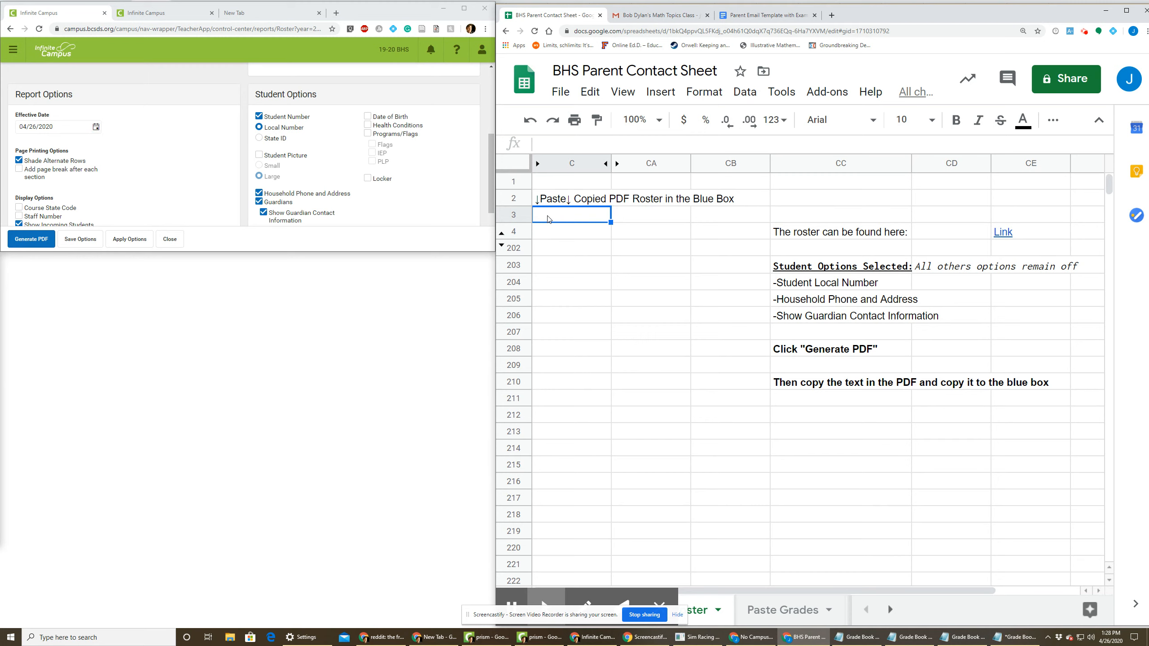
left_click(548, 219)
type("p")
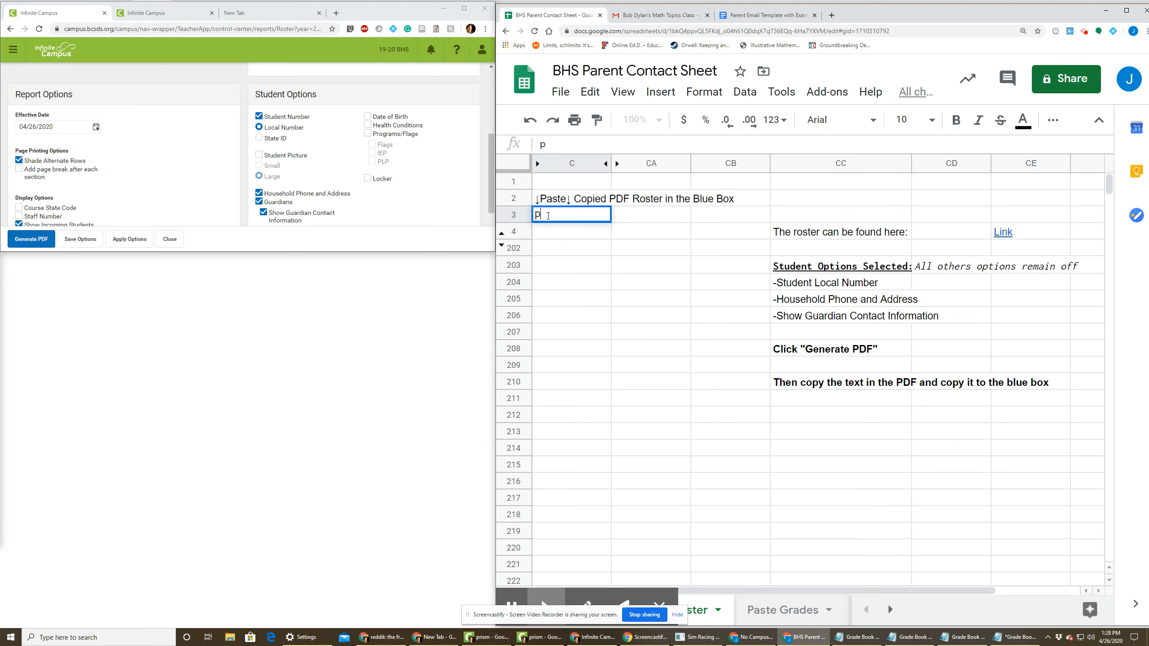
key("Return")
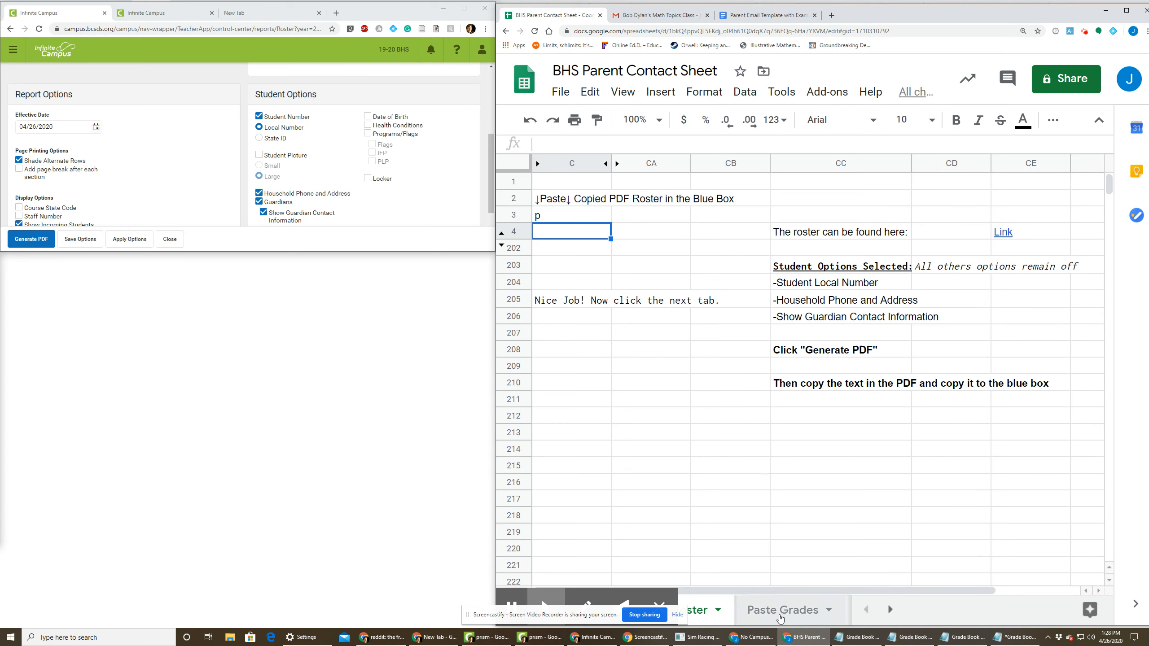
Open the Paste Grades sheet, and check the export format choices for the Grade Book Export in Infinite Campus.
left_click(780, 618)
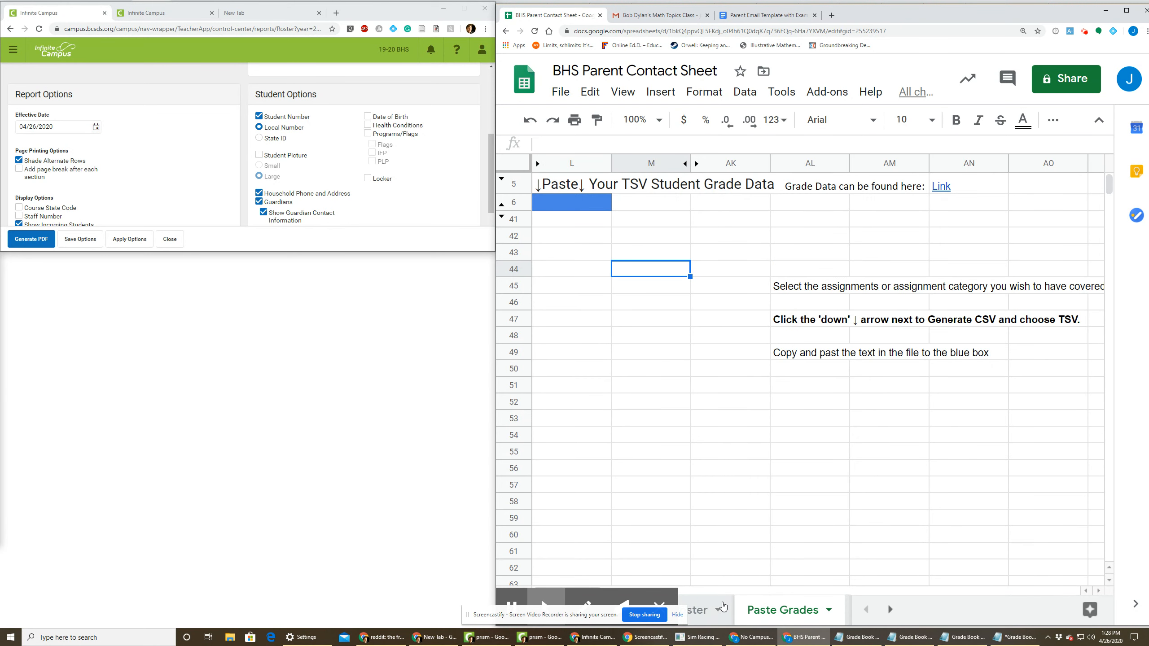
left_click(556, 203)
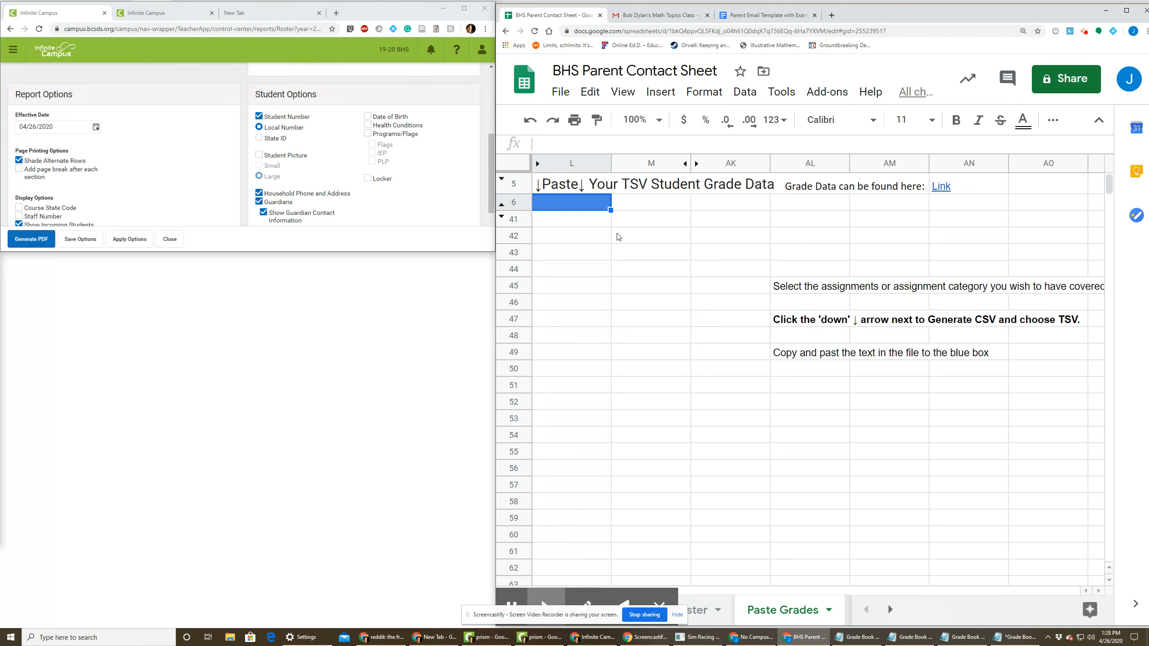
left_click(827, 186)
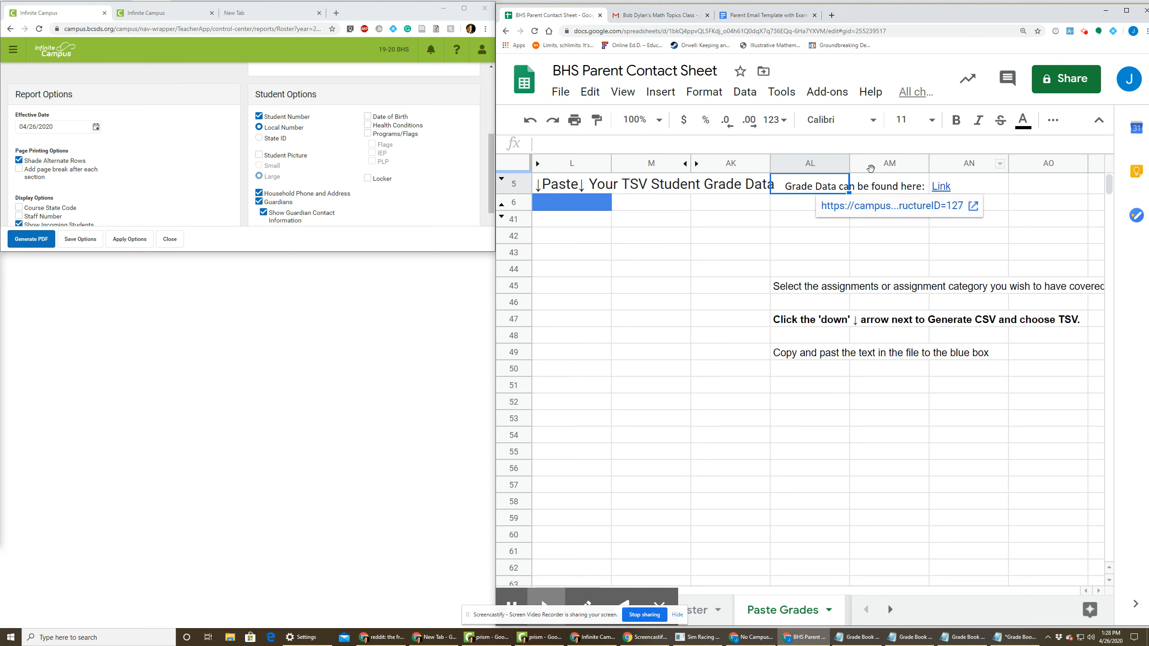
left_click(173, 13)
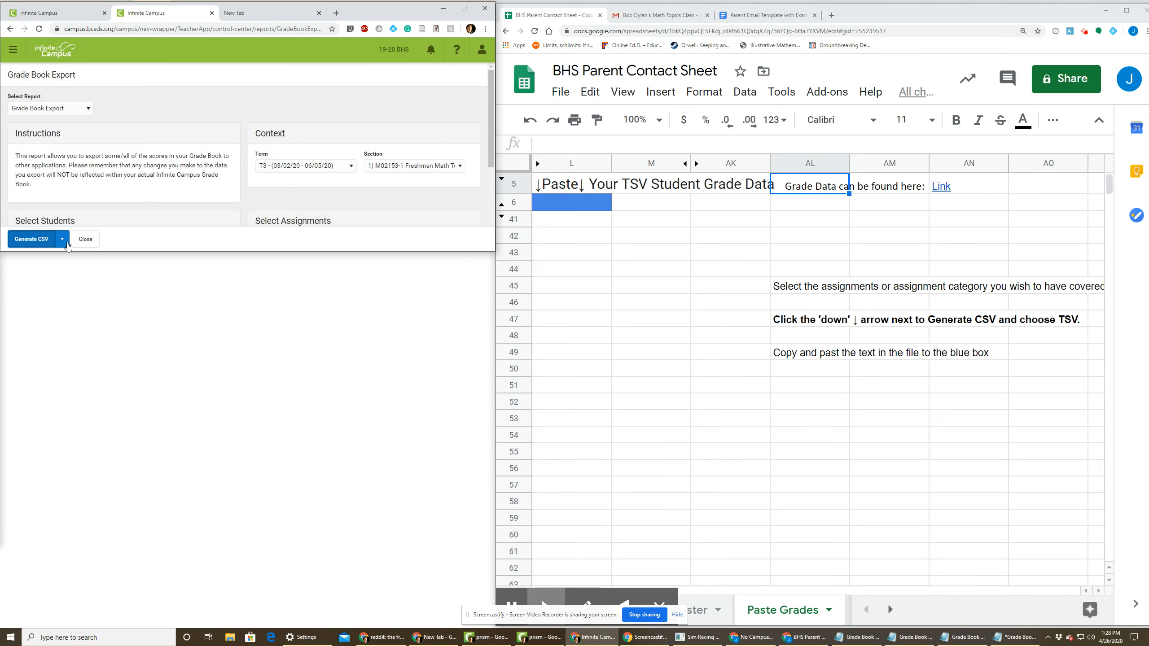
left_click(64, 240)
left_click(53, 182)
Enter the placeholder "p" in blue cell L6, the paste box for the TSV student grade data.
left_click(604, 201)
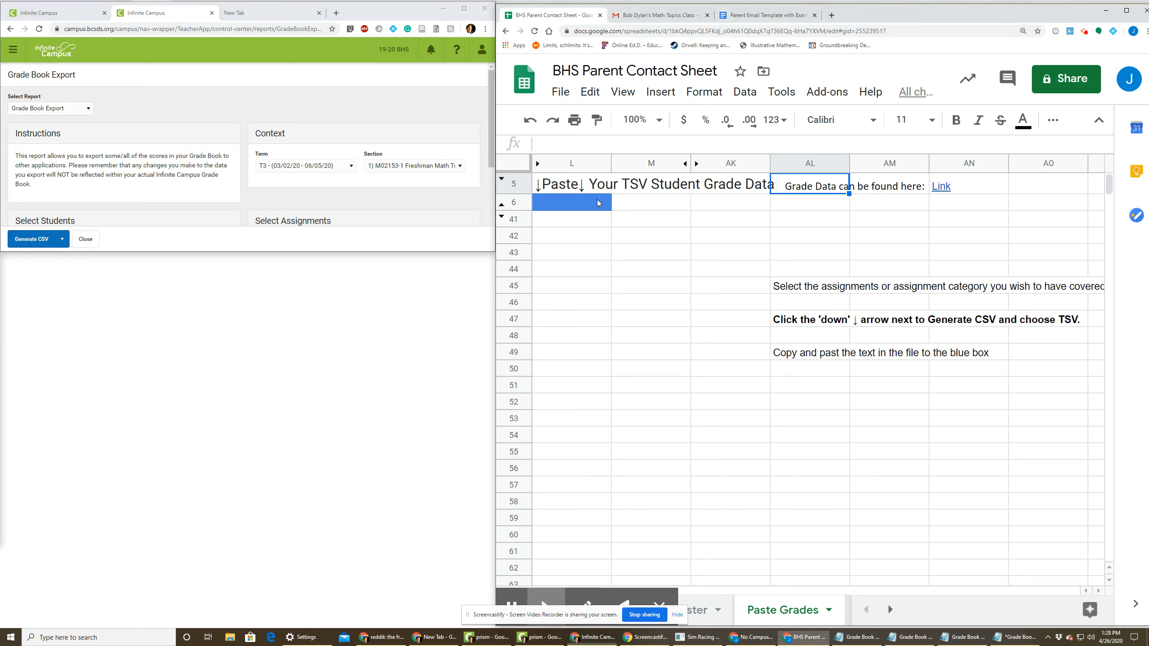
type("p")
key("Return")
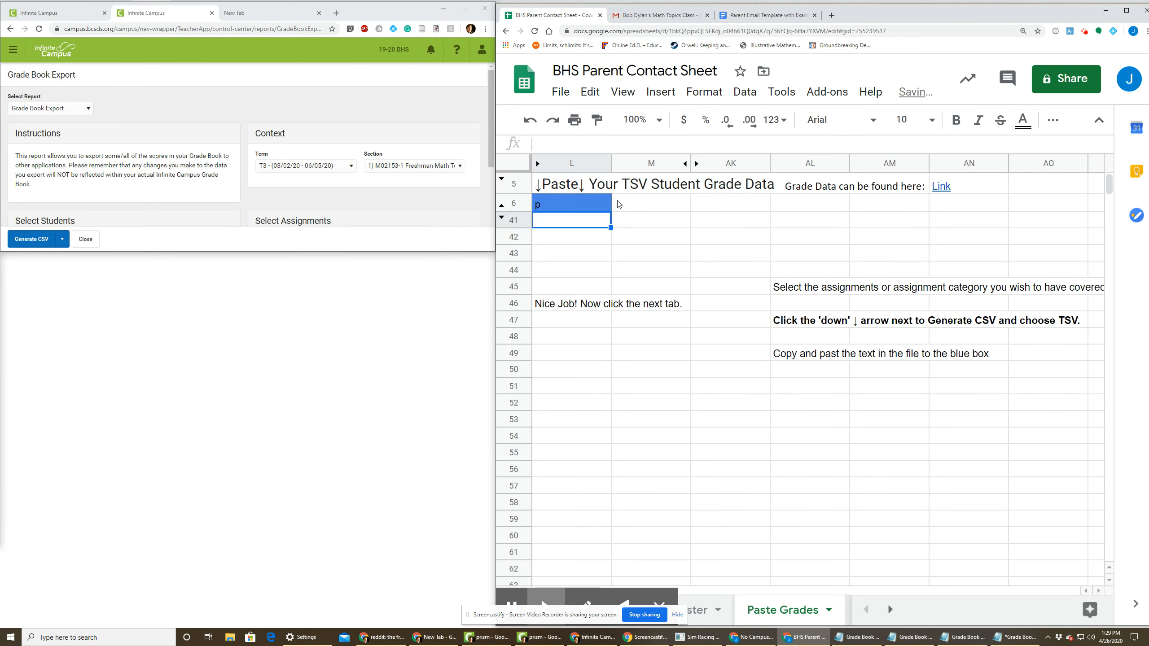
Open the sheet with the Teacher Email (for testing) column and review its mail merge instructions, steps 1 and 2.
left_click(890, 609)
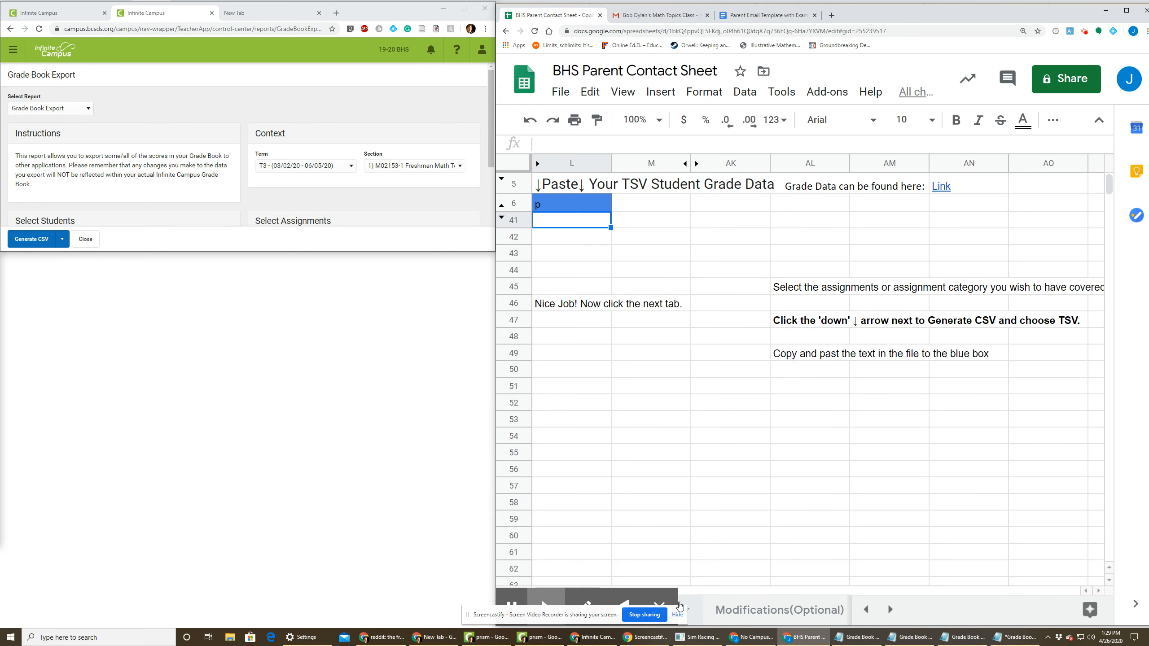
left_click(683, 607)
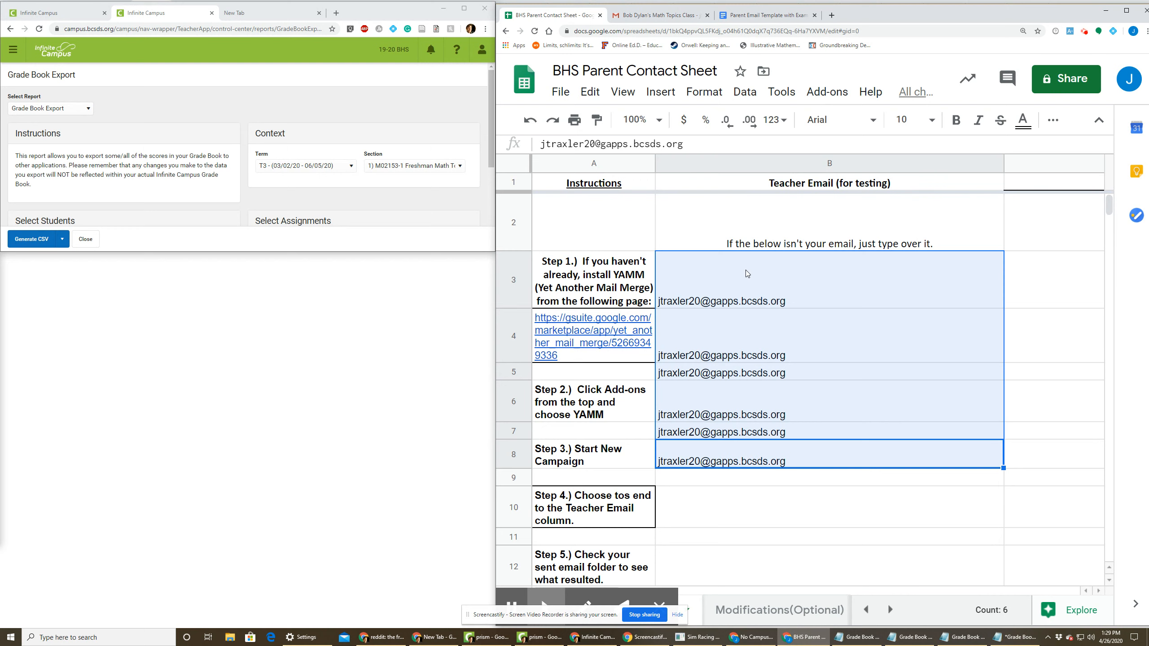
left_click(605, 284)
mouse_move(604, 326)
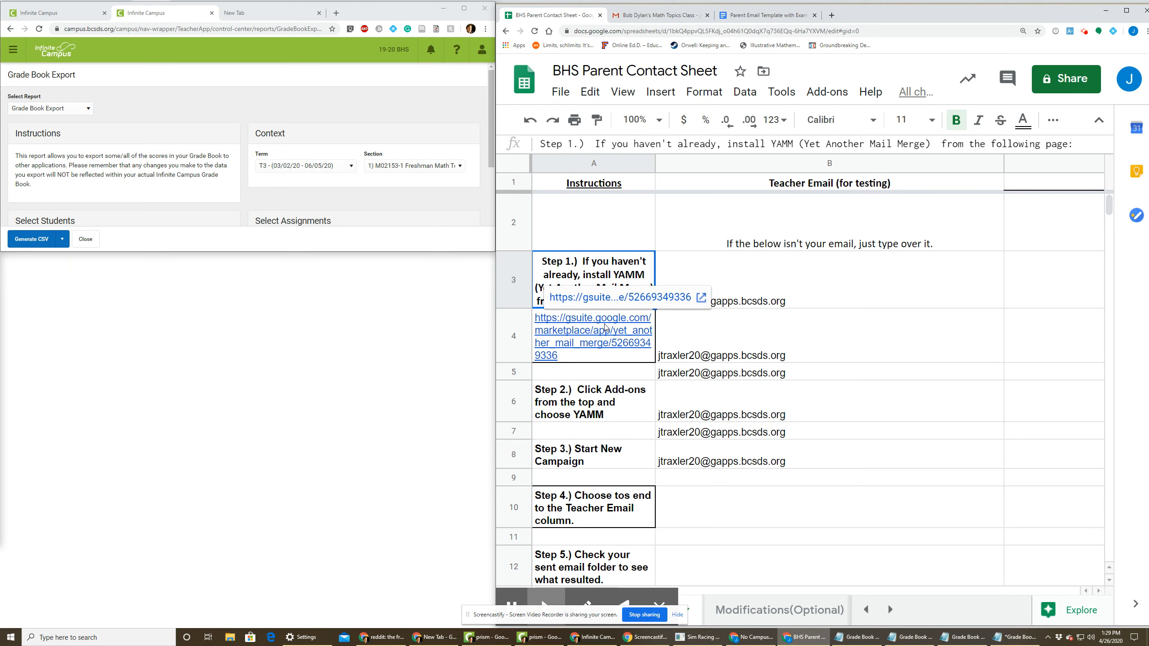
left_click(622, 403)
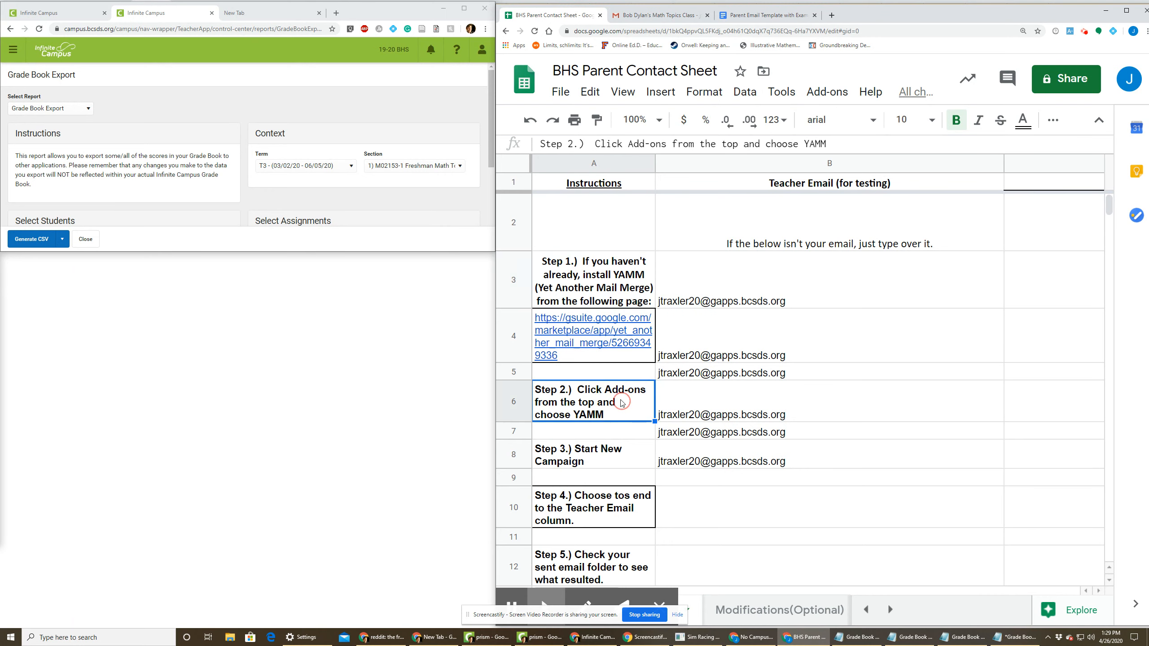
Start a mail merge with the Yet Another Mail Merge add-on and continue to its sending options.
left_click(829, 100)
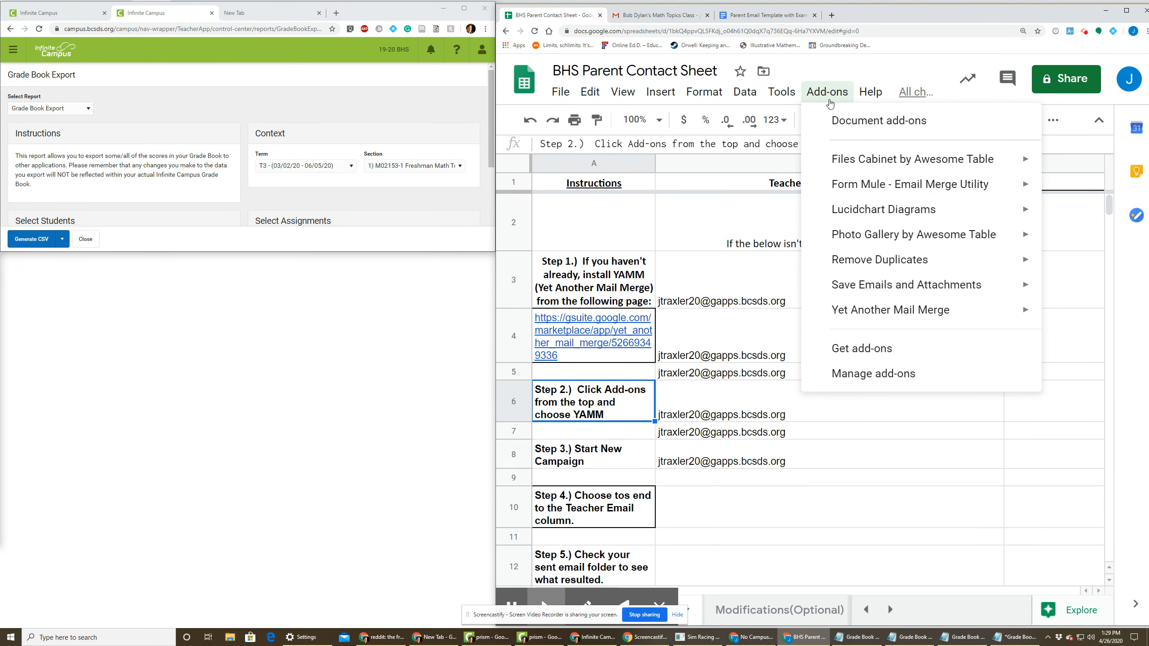
mouse_move(878, 319)
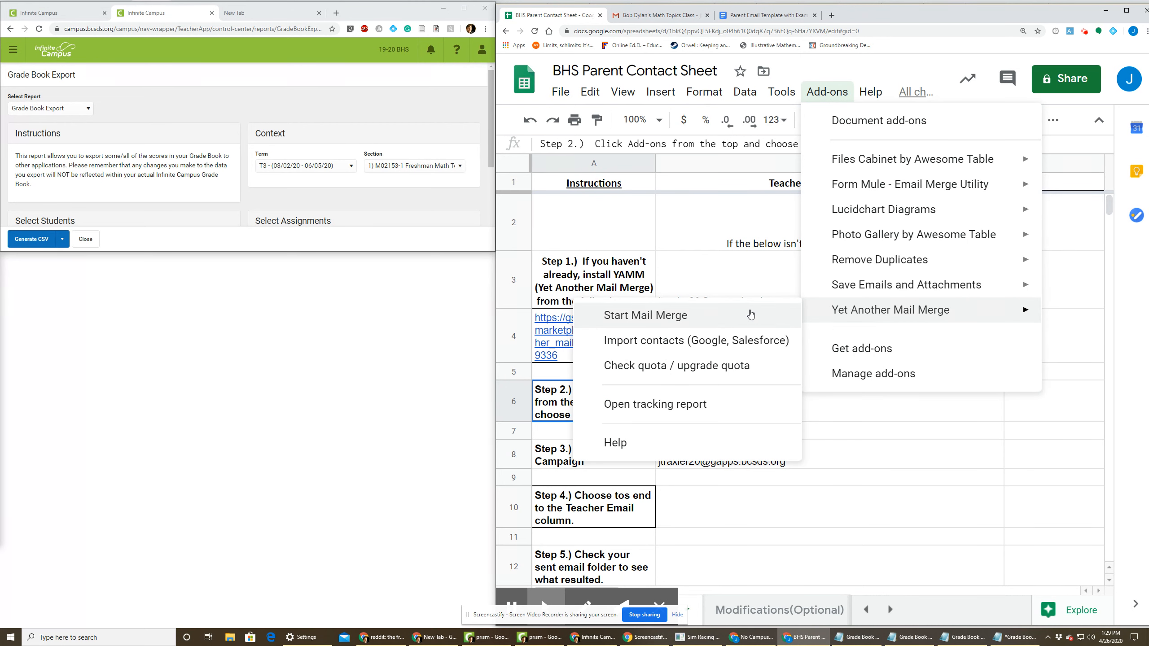
left_click(750, 317)
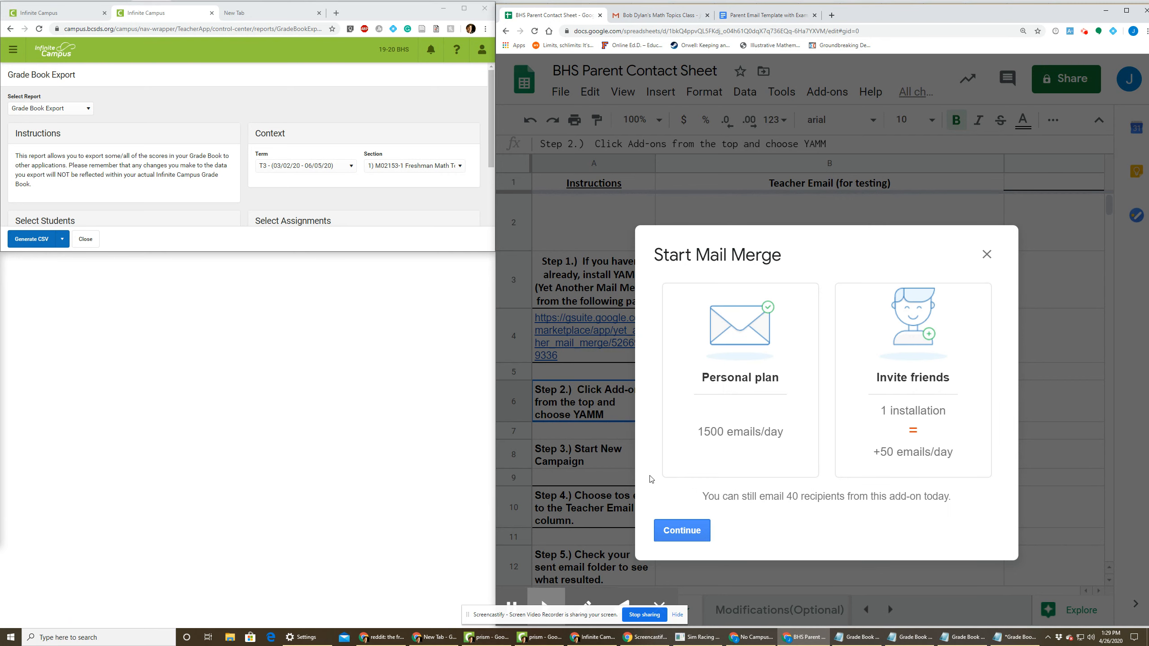
left_click(683, 530)
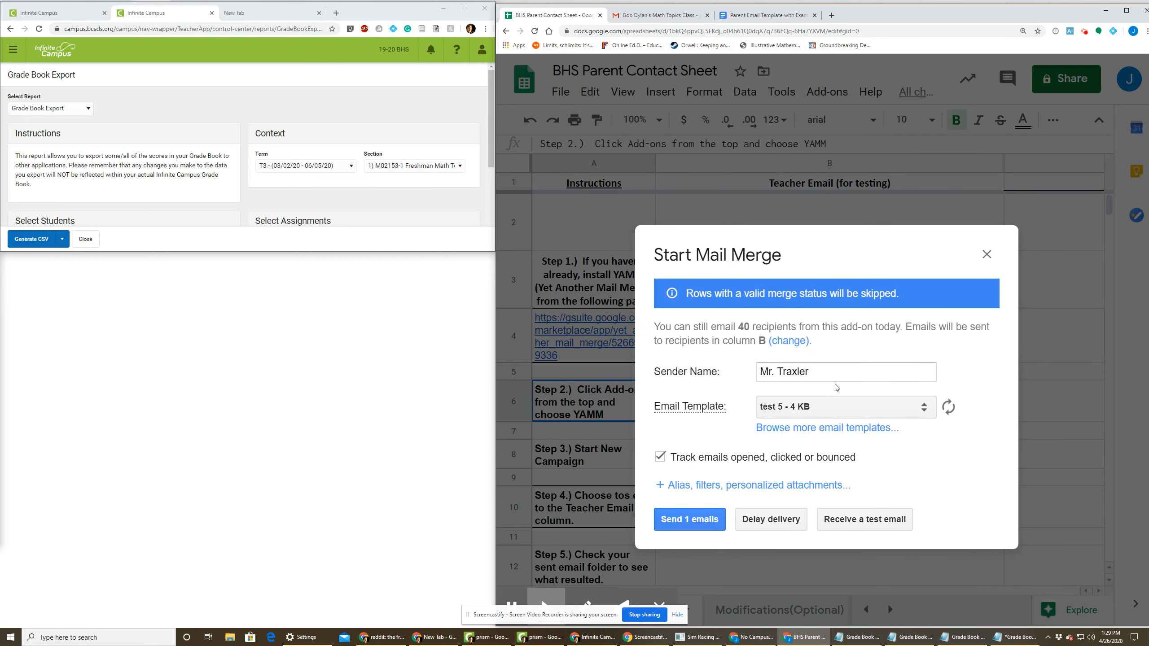
Choose the "email test <<Name>> <<LName>>'s <<Class>> Class" draft as the email template and send the merge.
left_click(803, 407)
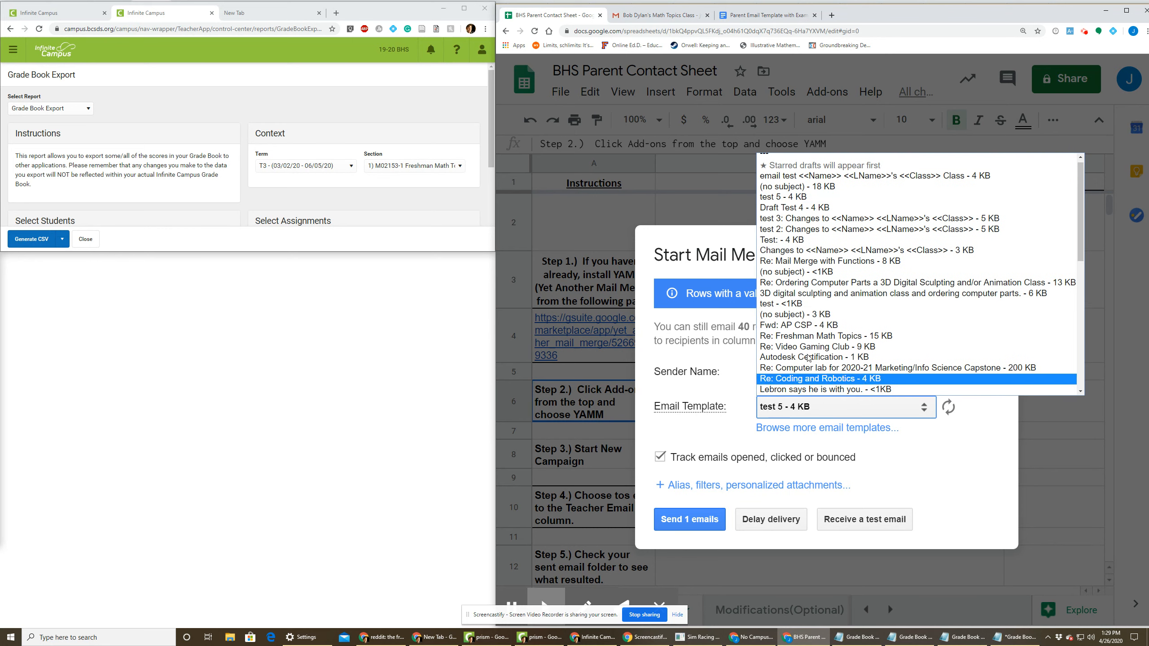
scroll(817, 286, "up", 1)
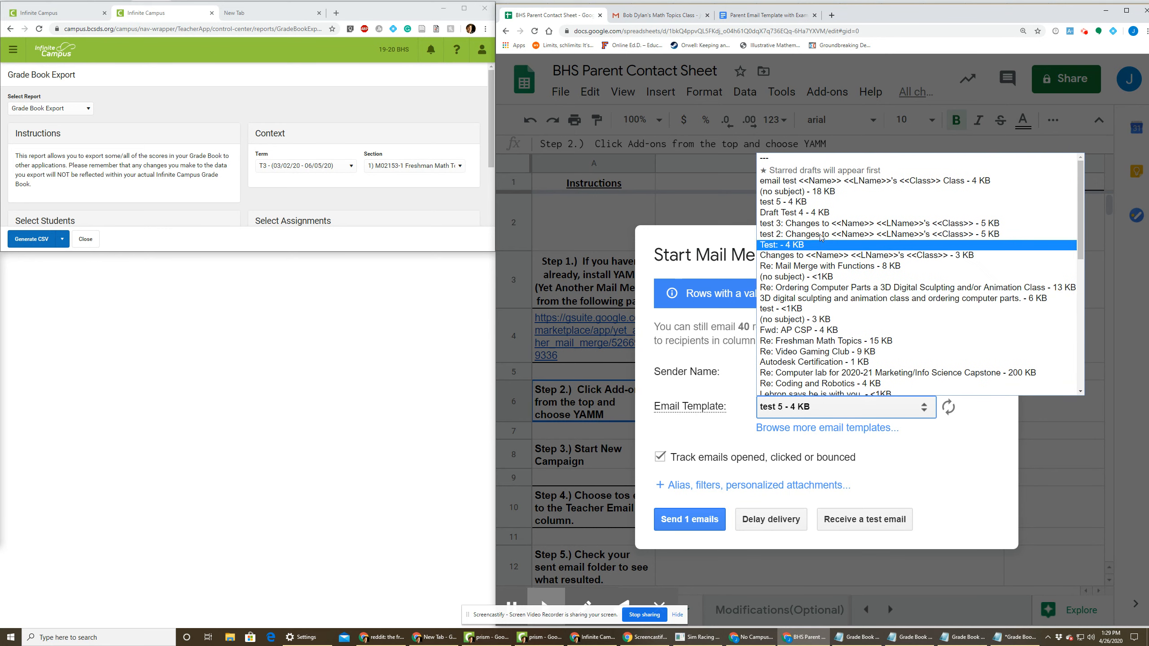
left_click(821, 181)
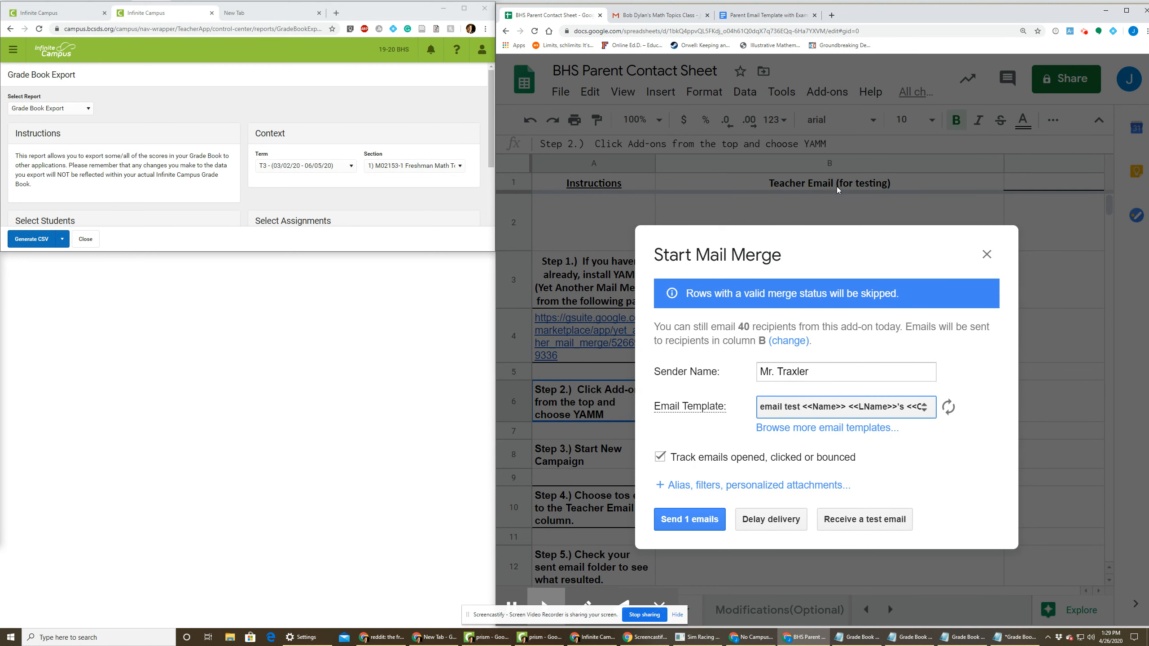
left_click(678, 522)
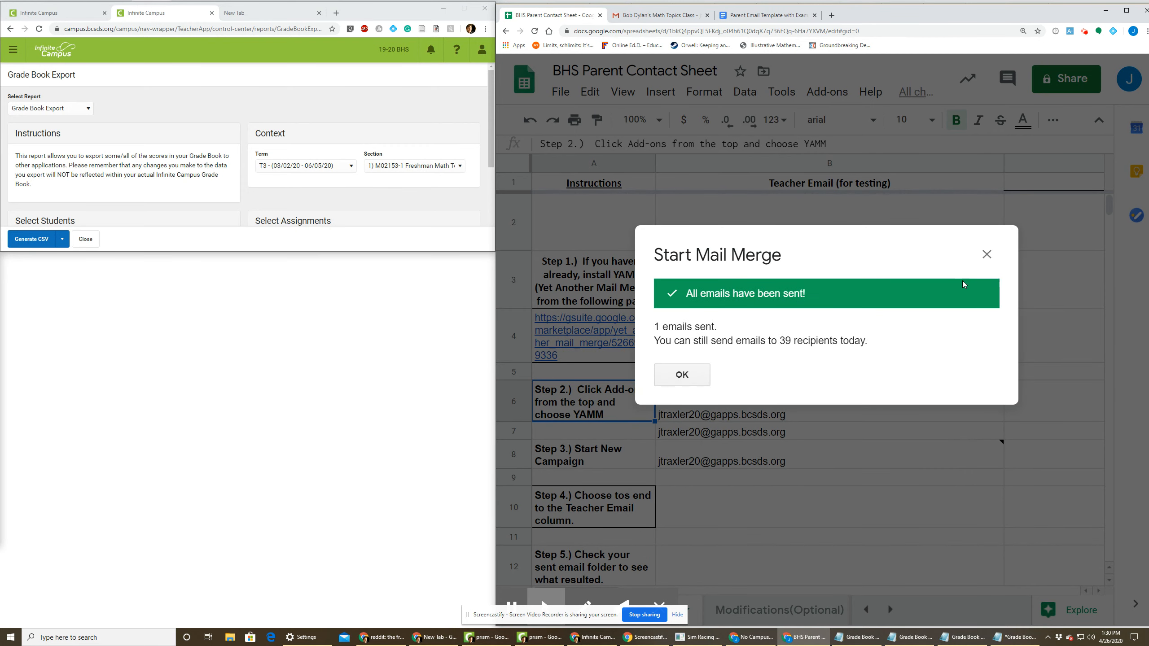
Close the sent confirmation and start a new Yet Another Mail Merge campaign with the same recipients.
left_click(986, 254)
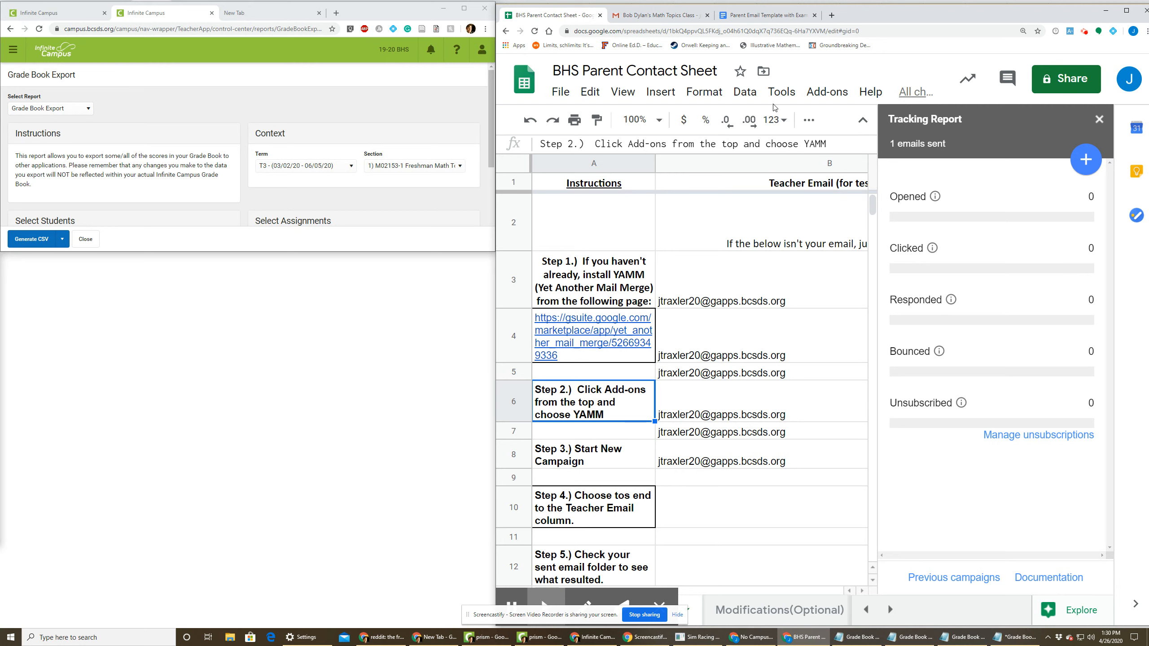
left_click(818, 100)
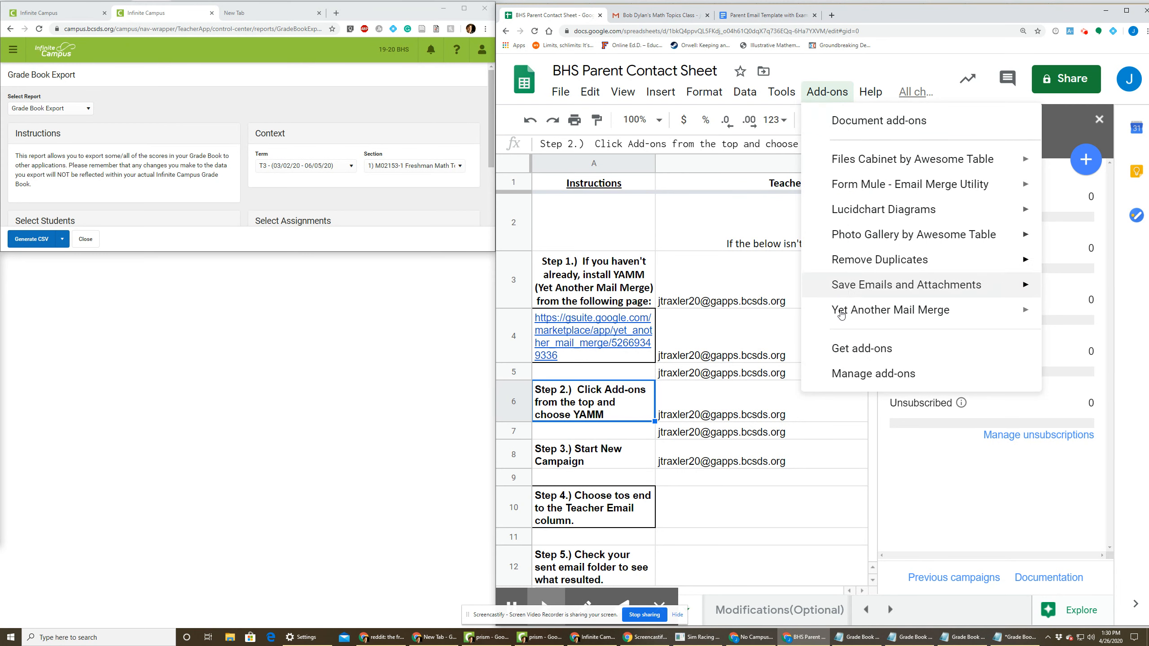
mouse_move(918, 312)
left_click(695, 340)
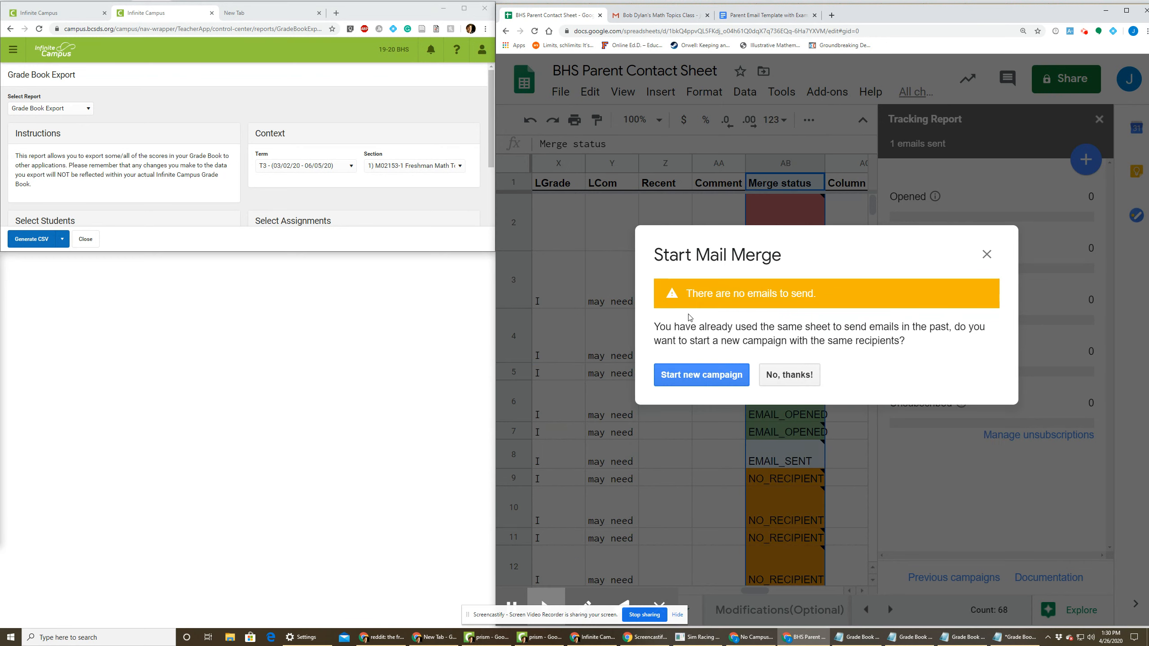
left_click(701, 375)
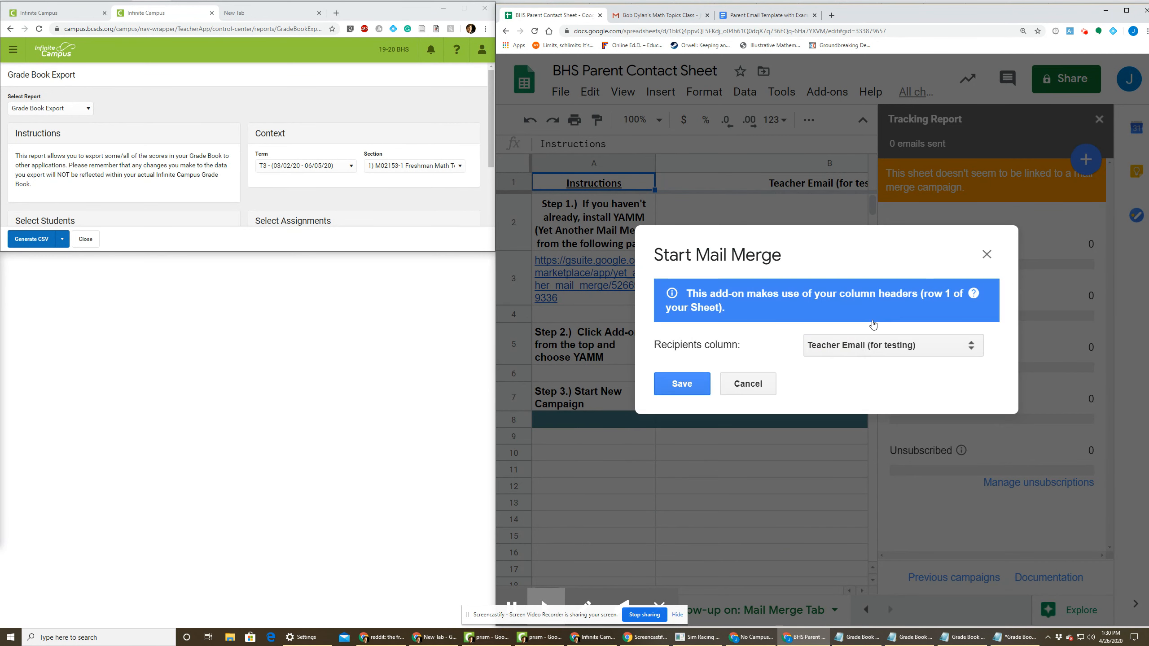
Keep "Teacher Email (for testing)" as the new campaign's recipients column and save the choice.
left_click(873, 341)
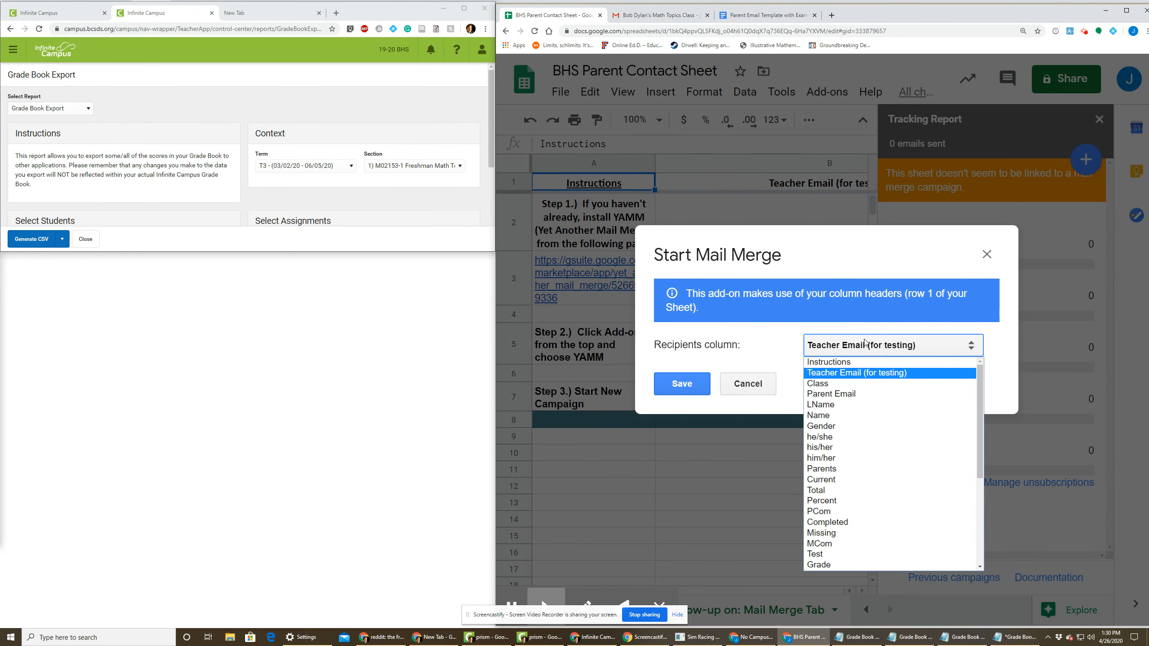
left_click(869, 353)
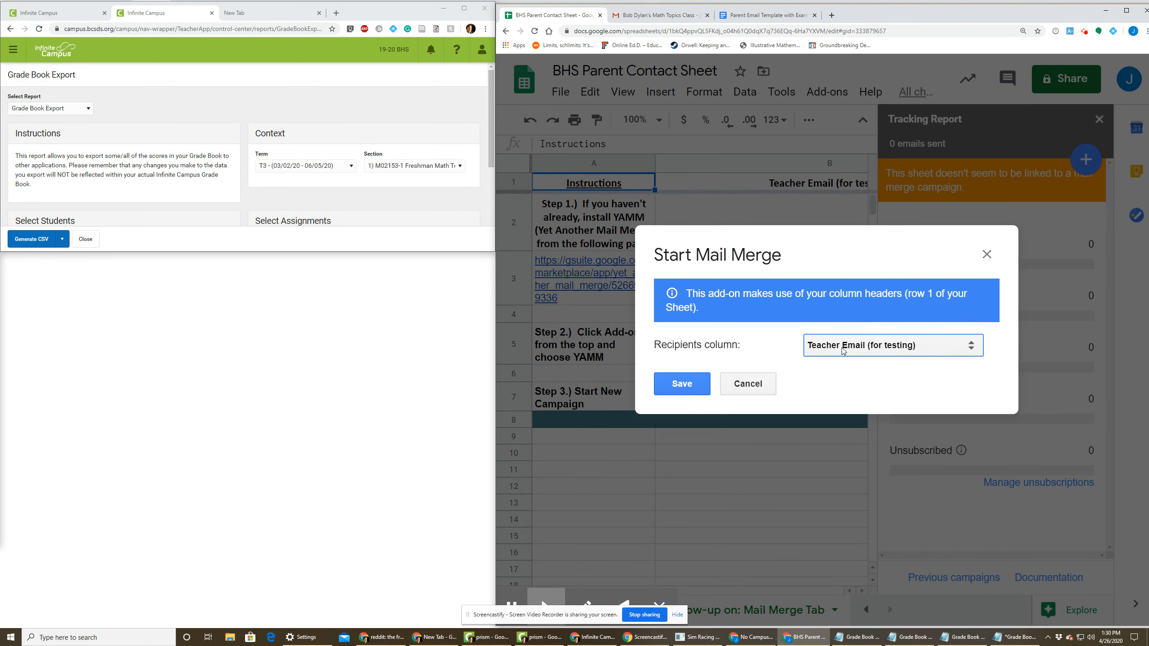
left_click(703, 386)
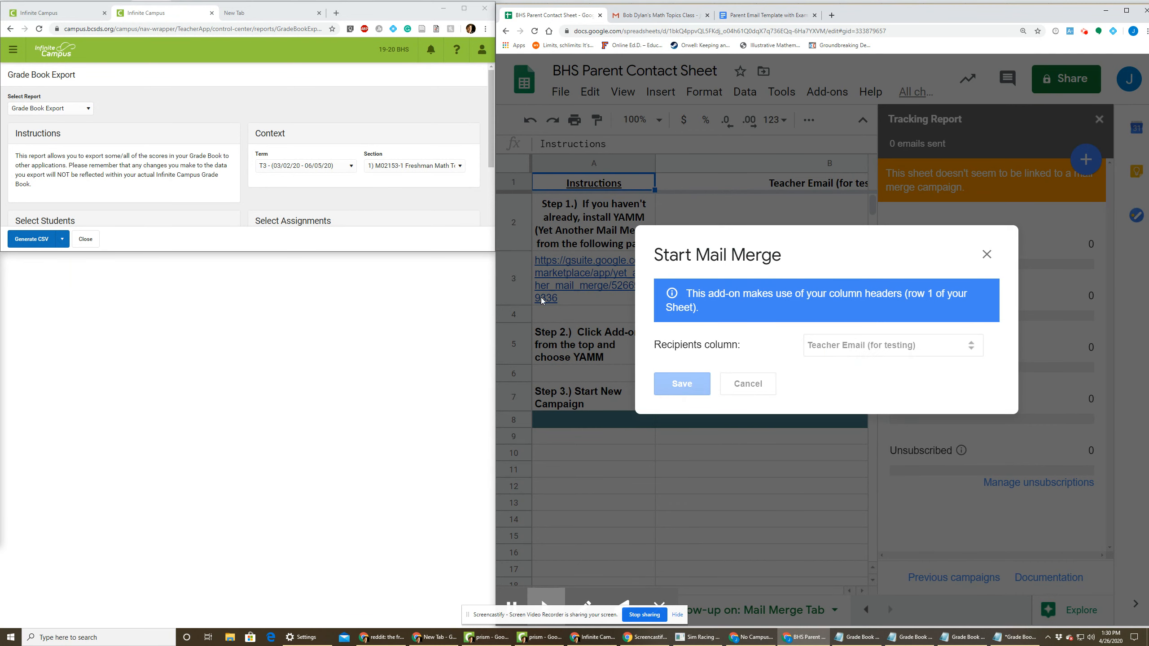
Switch to Gmail, open the second newest message in the Sent folder and minimize the draft covering it.
left_click(635, 18)
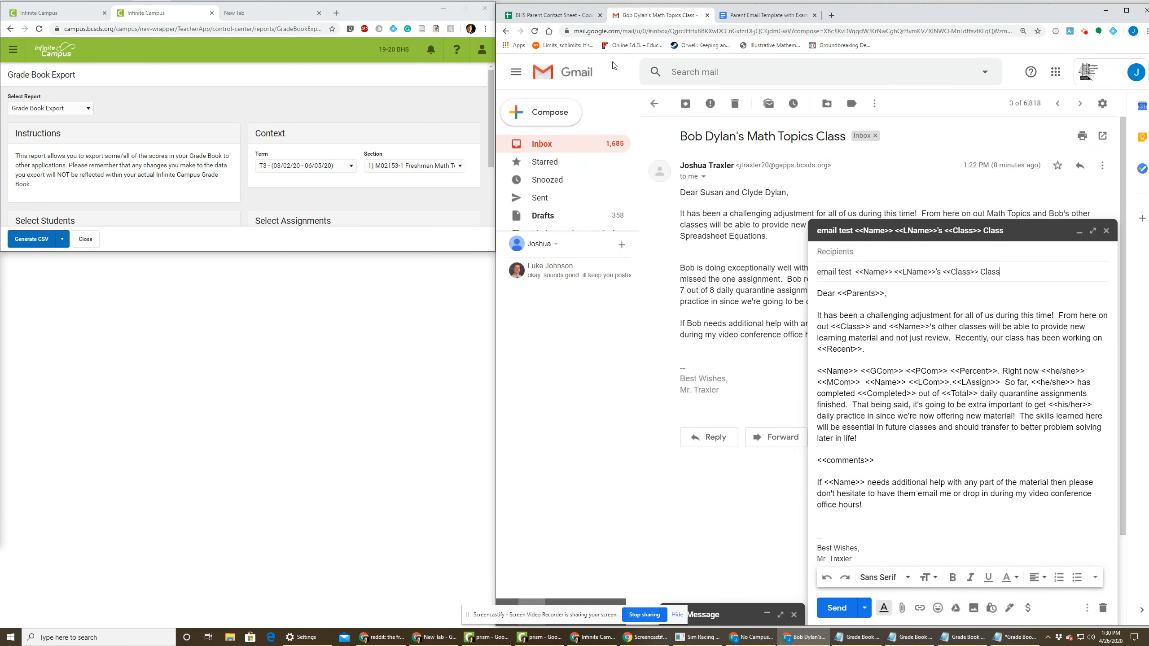
left_click(569, 197)
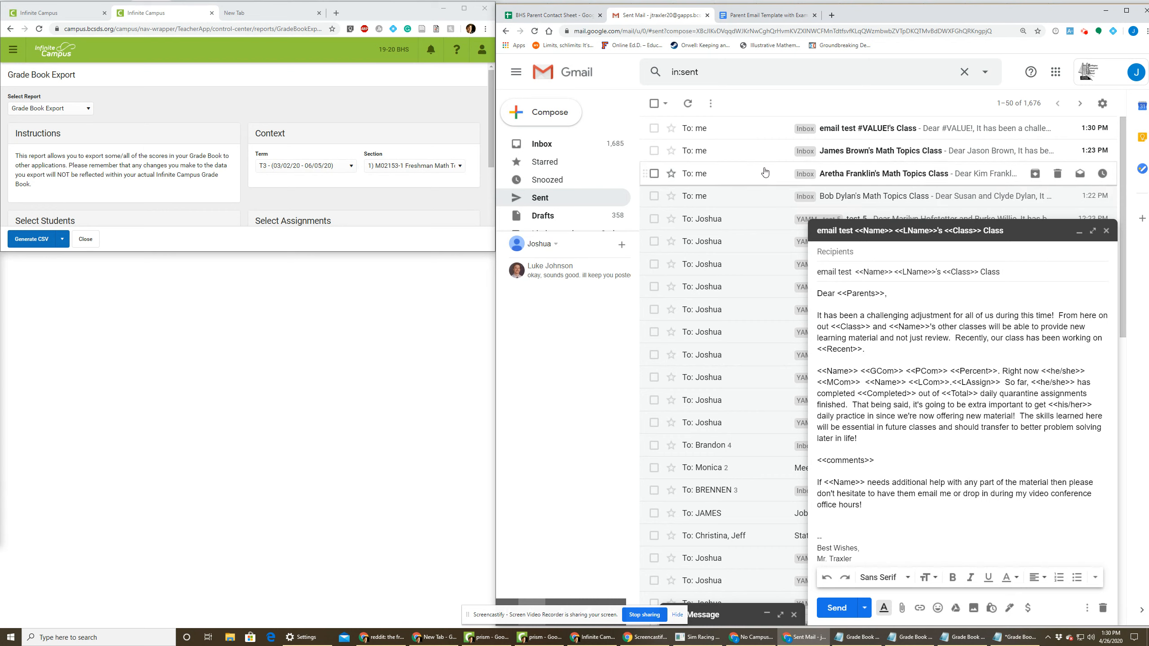
left_click(770, 151)
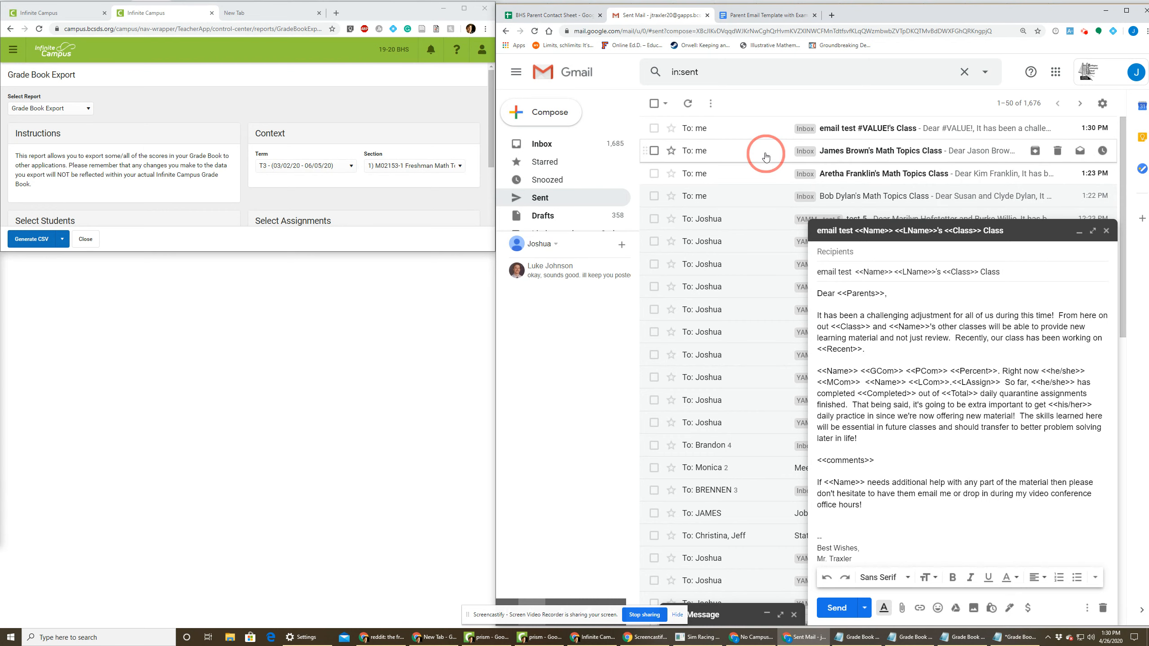
left_click(1035, 230)
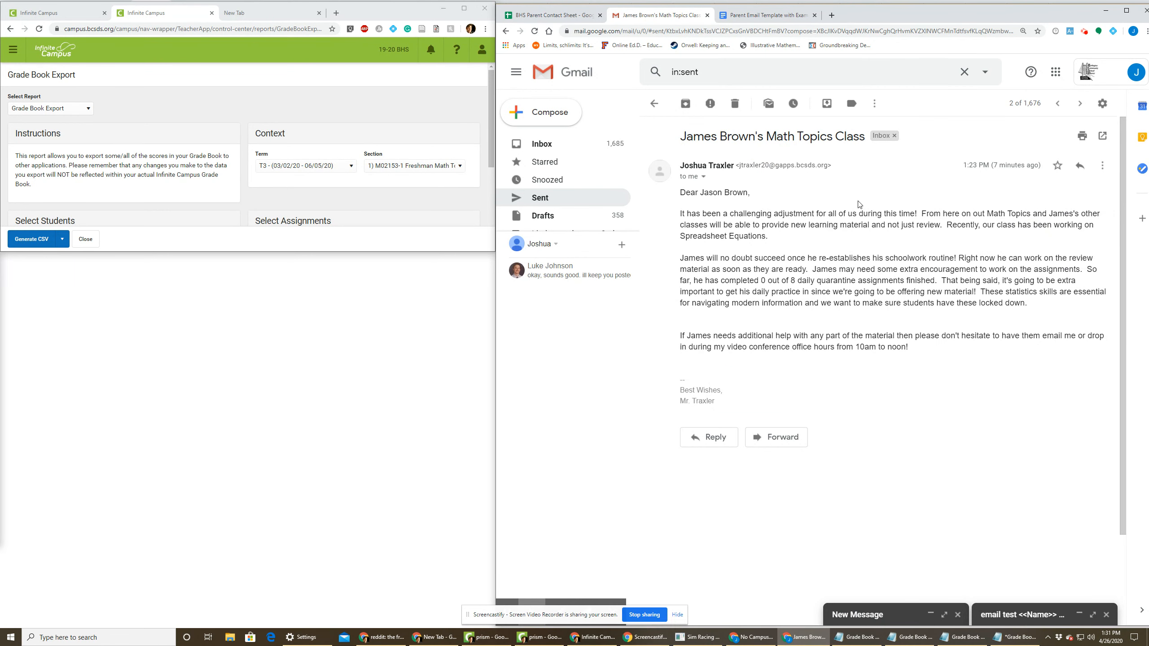
Compare the three sent Math Topics Class emails, reading how the comments are personalized for each student.
left_click(1084, 107)
left_click(1084, 107)
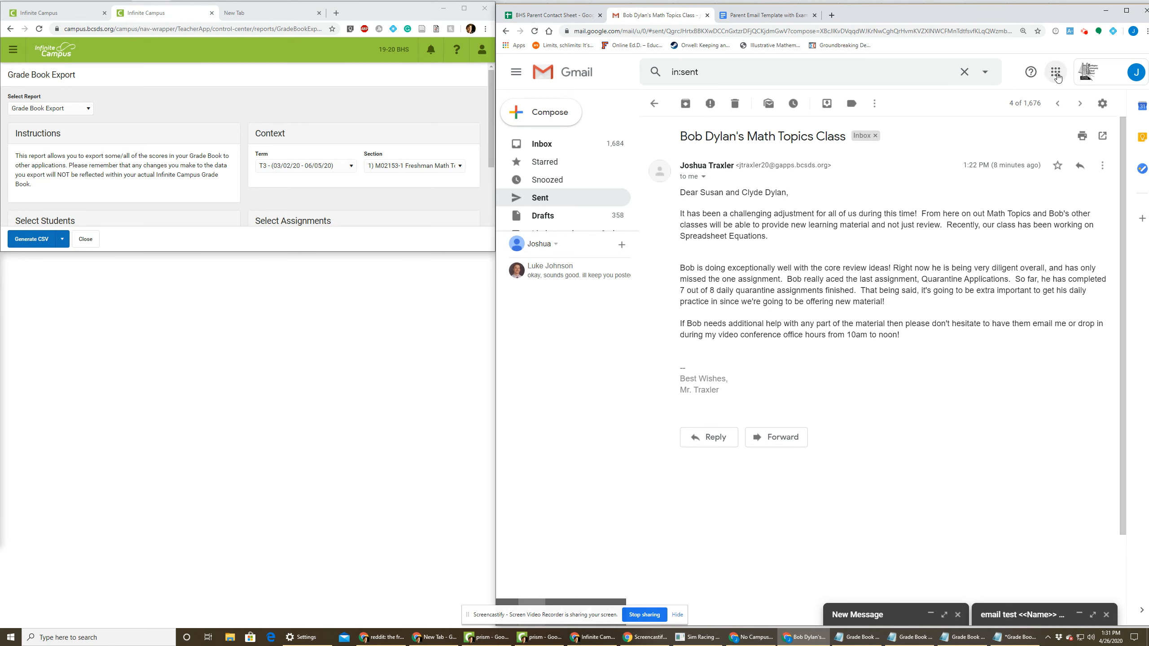
left_click(1057, 109)
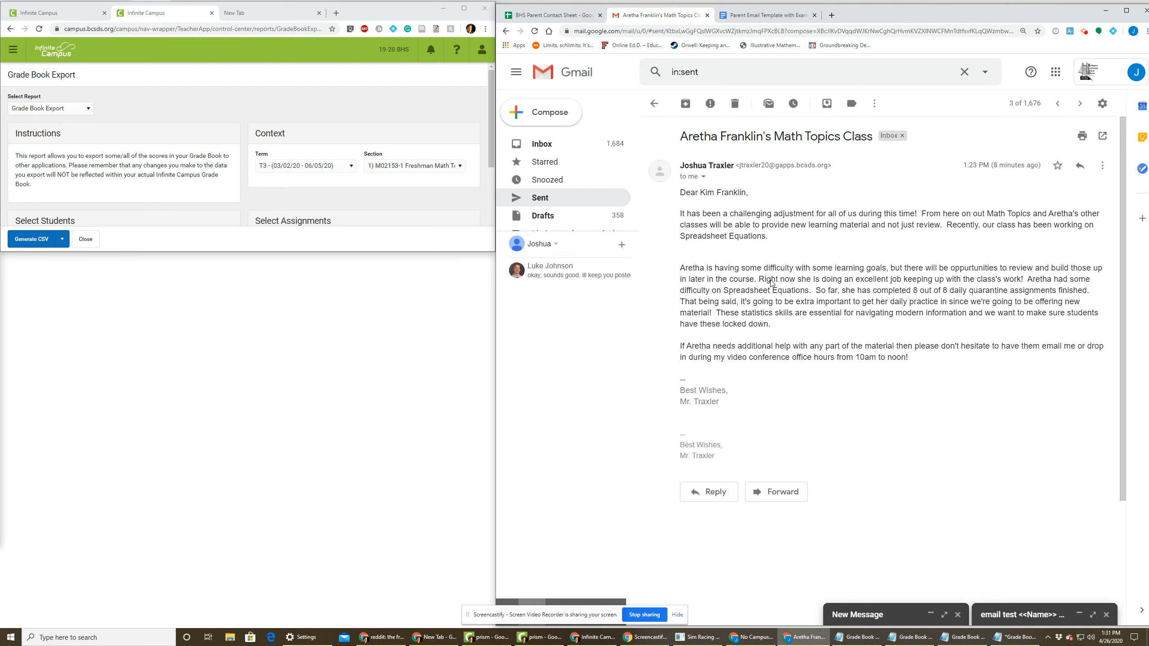
left_click(1057, 103)
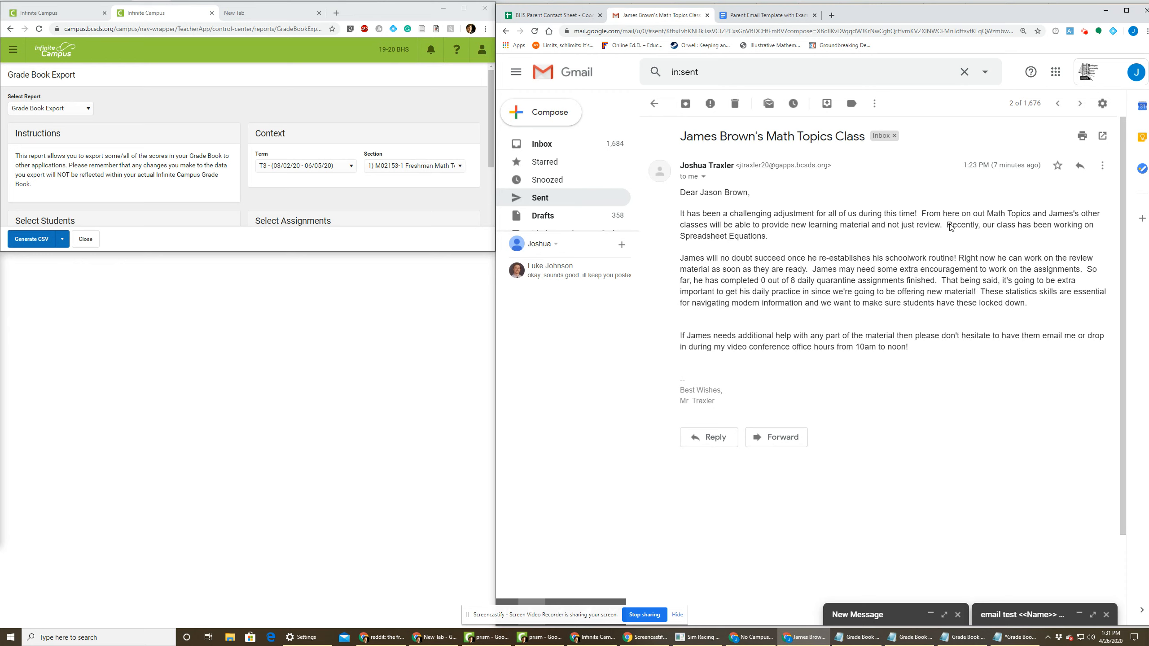
left_click_drag(952, 224, 960, 247)
left_click(969, 250)
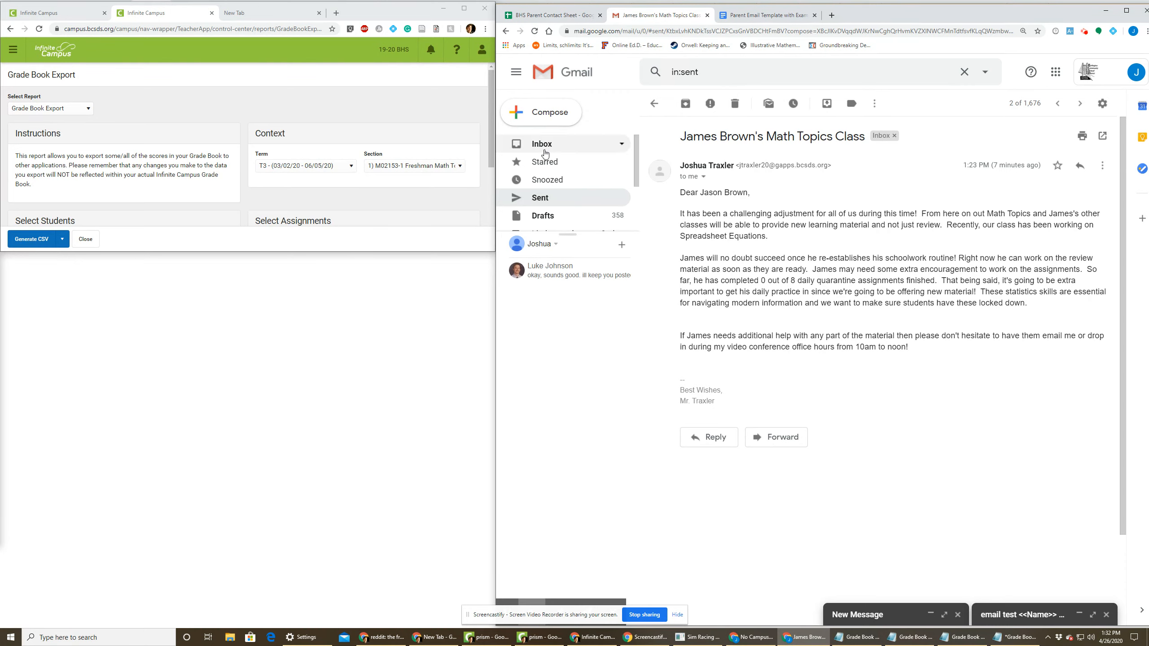
Check the office hours sentence in the sent email and open the "email test <<Name>> <<LName>>'s <<Class>> Class" draft.
left_click(549, 215)
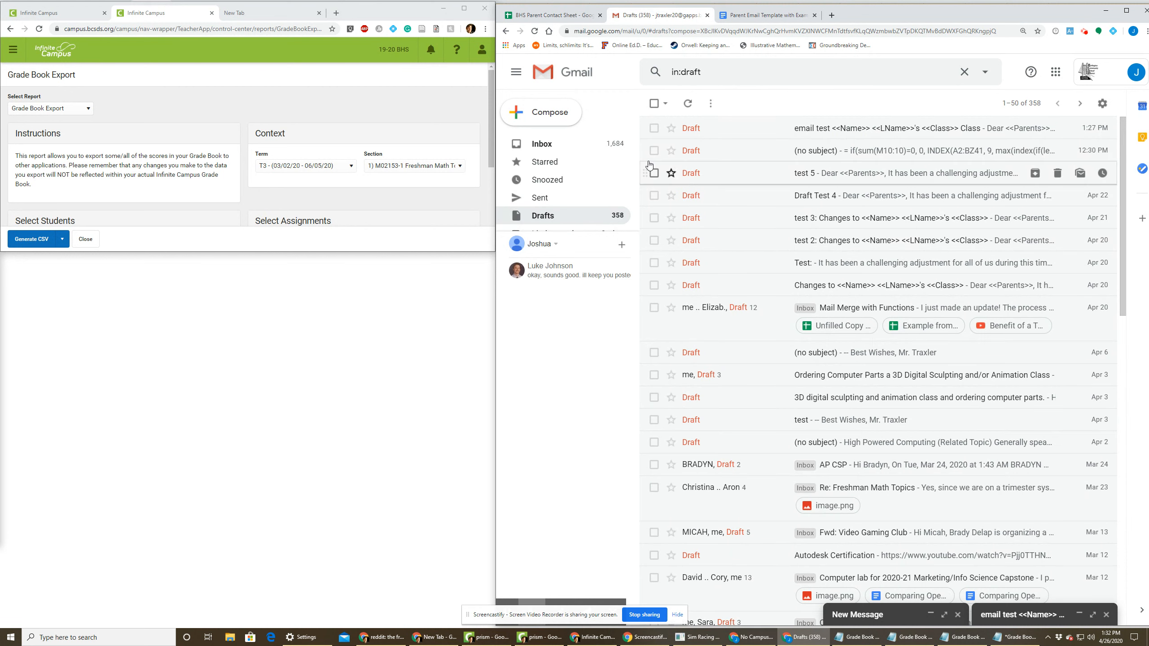
left_click(506, 31)
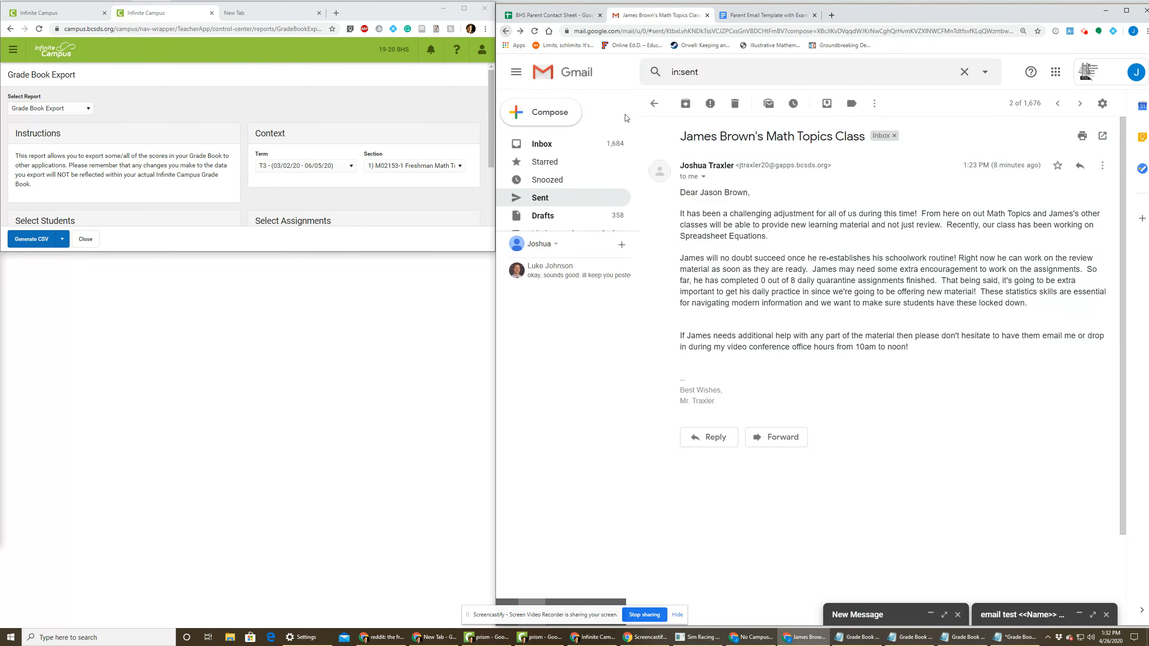
left_click_drag(854, 347, 904, 348)
left_click(572, 222)
left_click(795, 128)
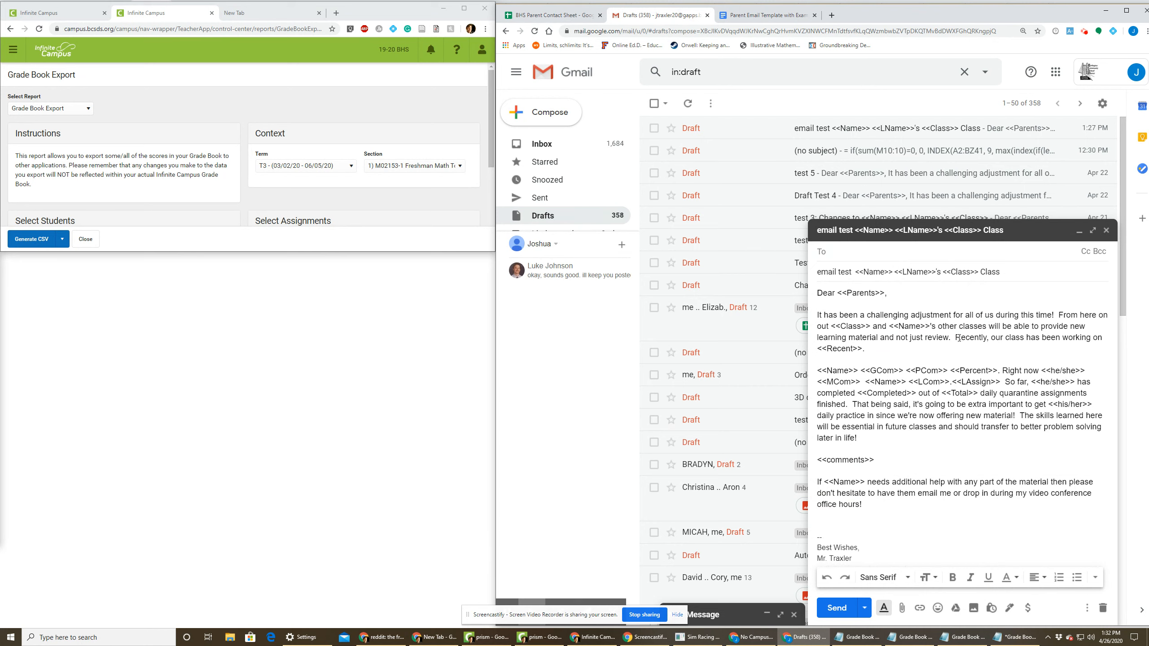
Examine the draft's opening paragraph and its <<Name>> <<GCom>> <<PCom>> <<Percent>> merge fields.
left_click(954, 337)
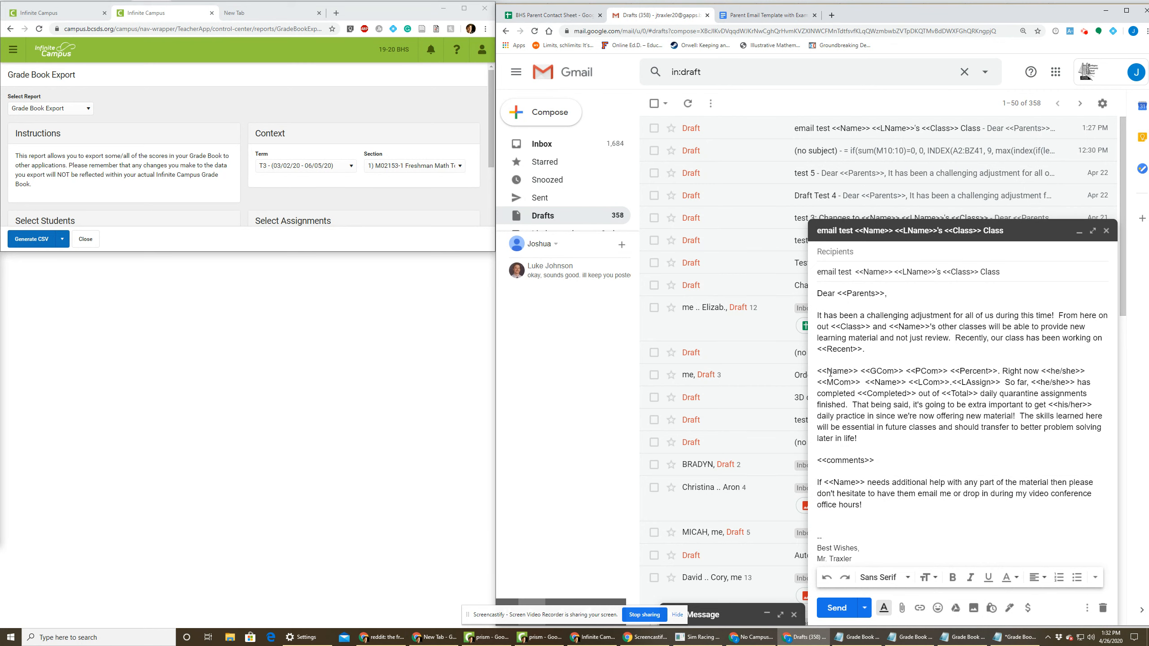
left_click_drag(817, 371, 992, 372)
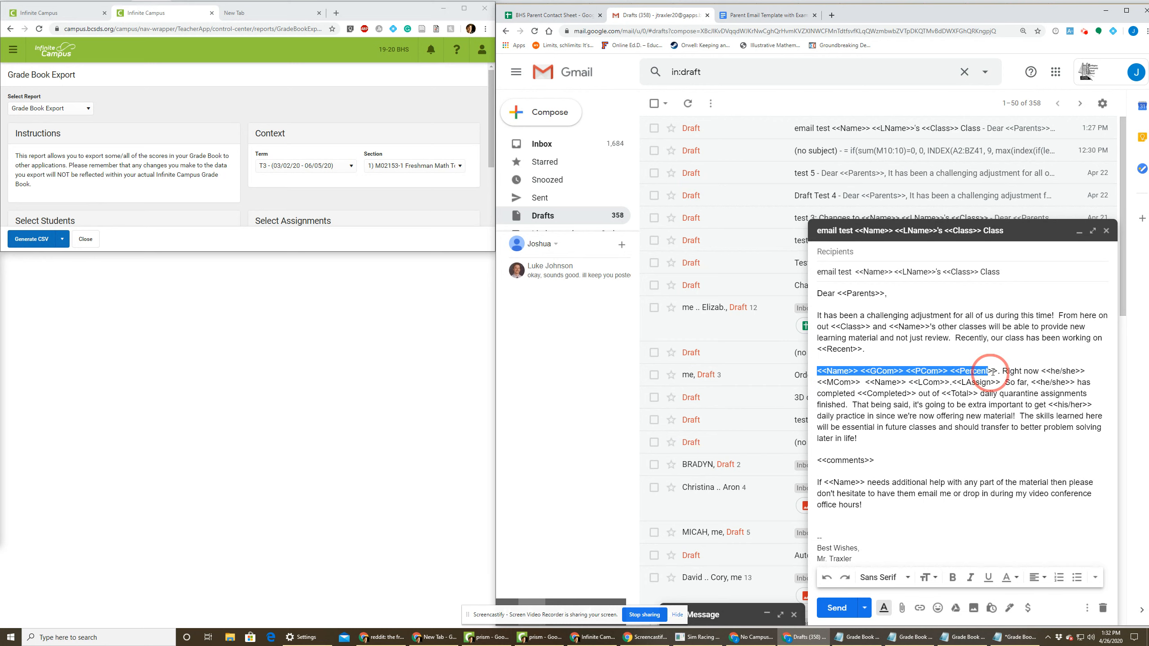
left_click(990, 378)
left_click(984, 339)
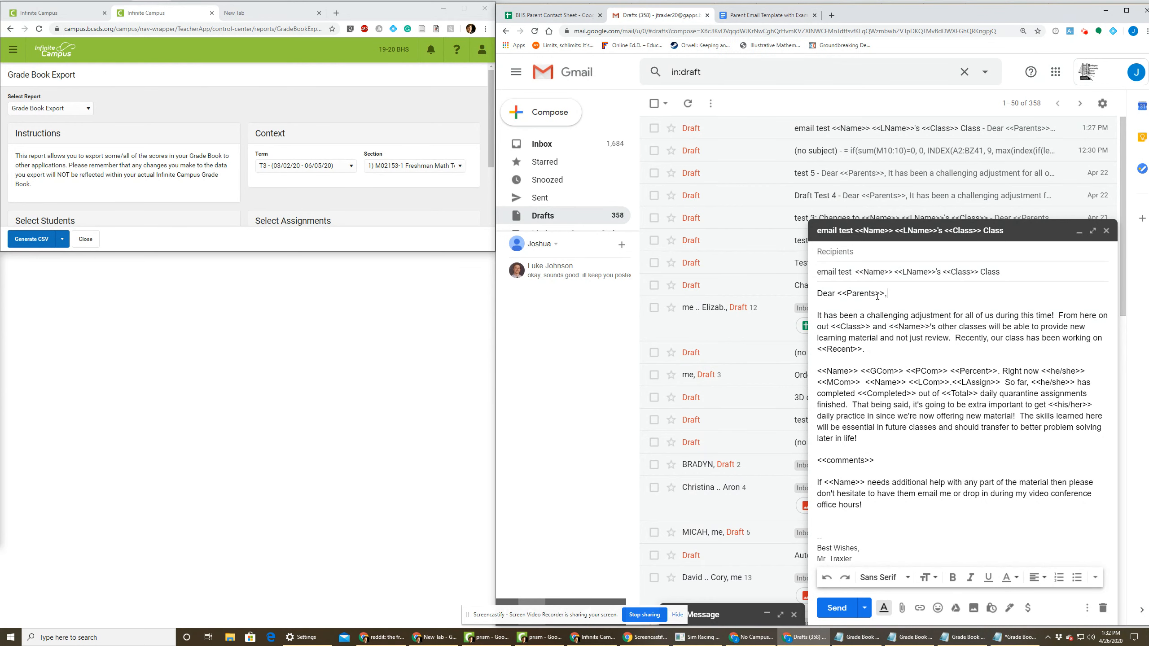
left_click_drag(879, 312, 874, 318)
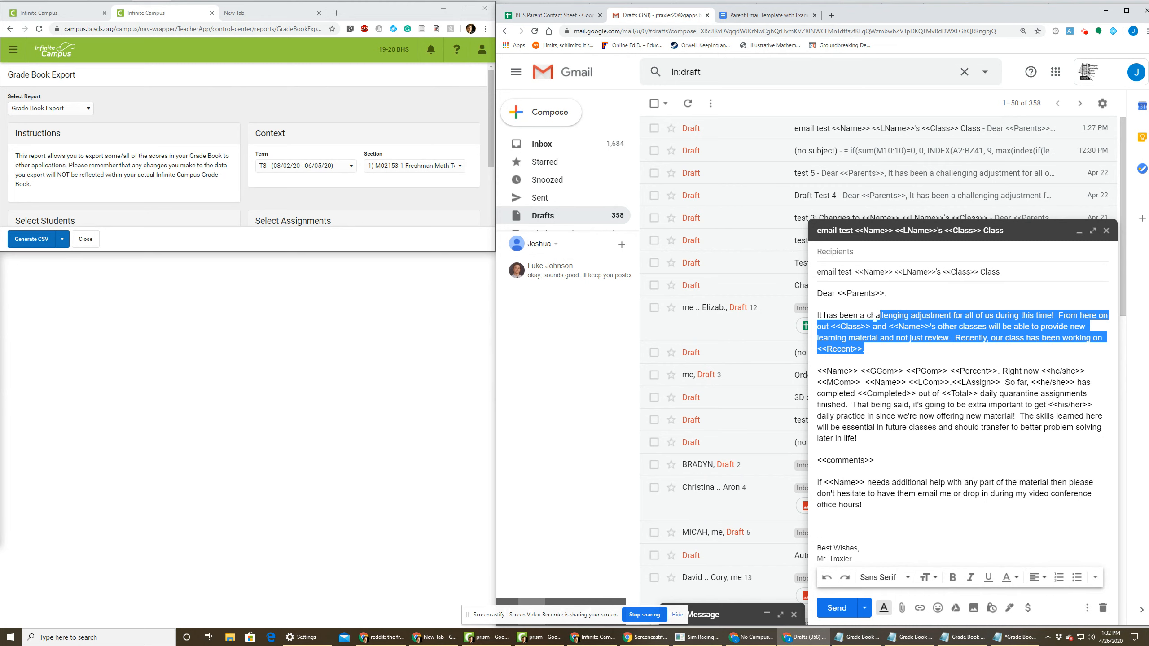
Return to the BHS Parent Contact Sheet, dismiss the mail merge dialog and open the Modifications(Optional) sheet.
left_click(550, 14)
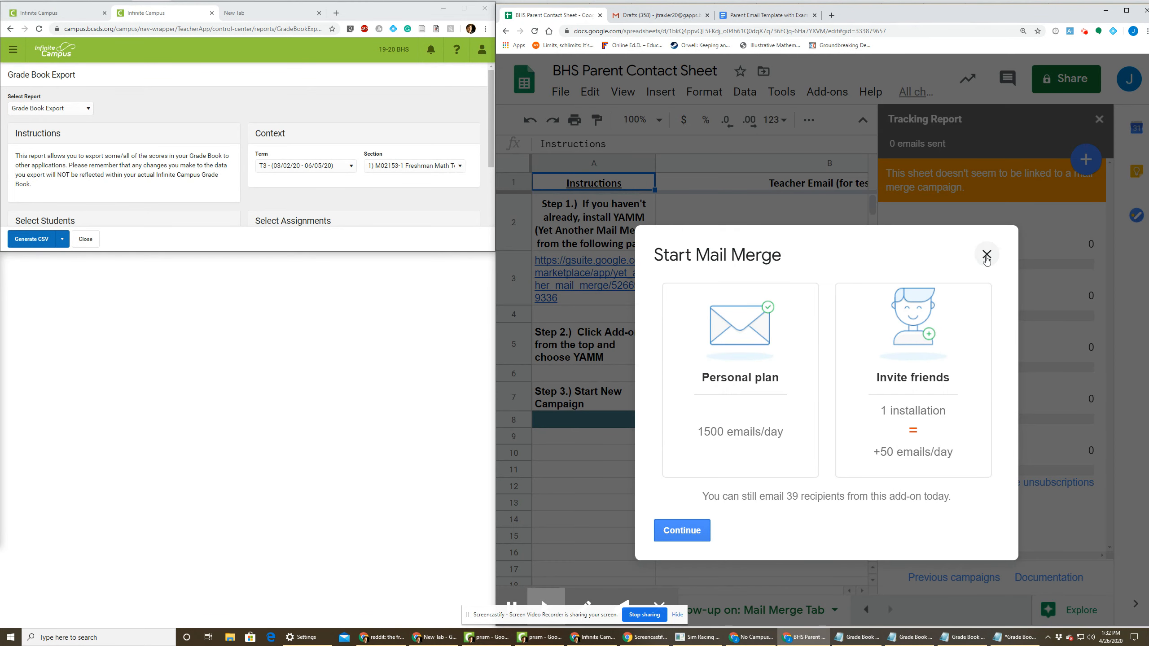
left_click(985, 255)
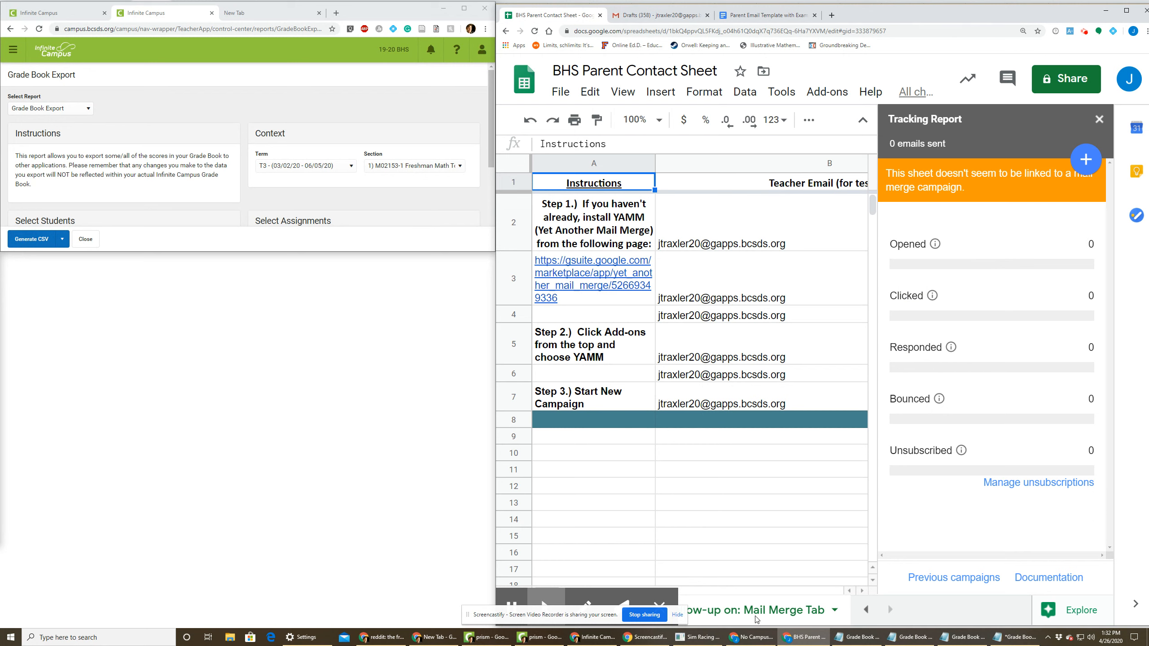
left_click(866, 611)
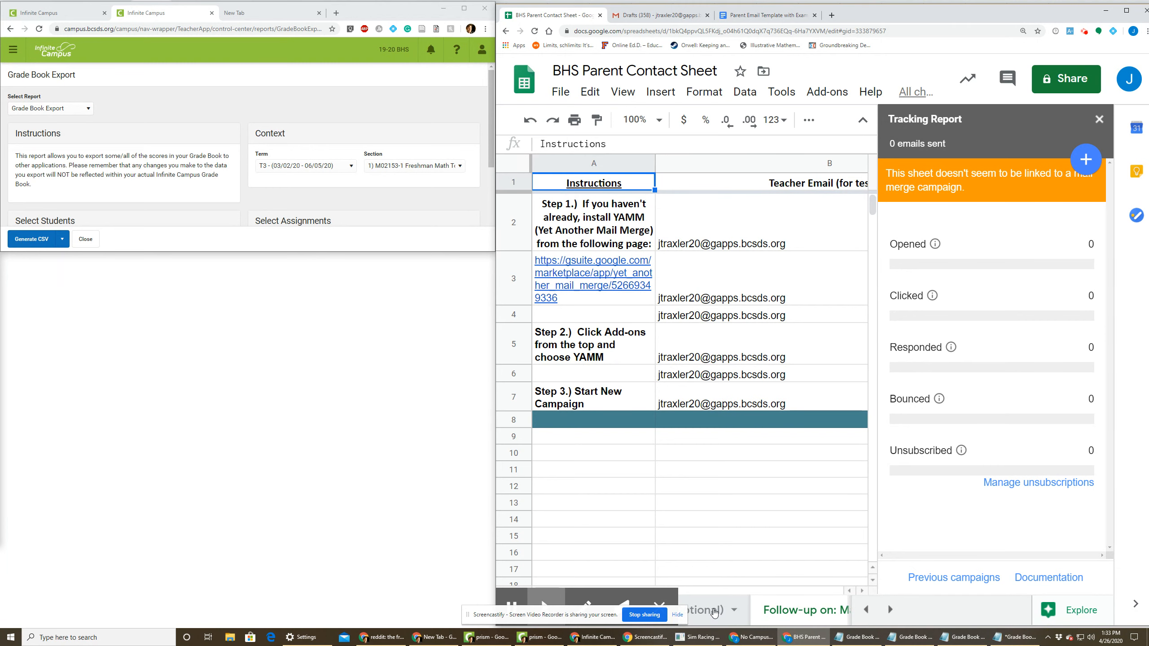
left_click(713, 612)
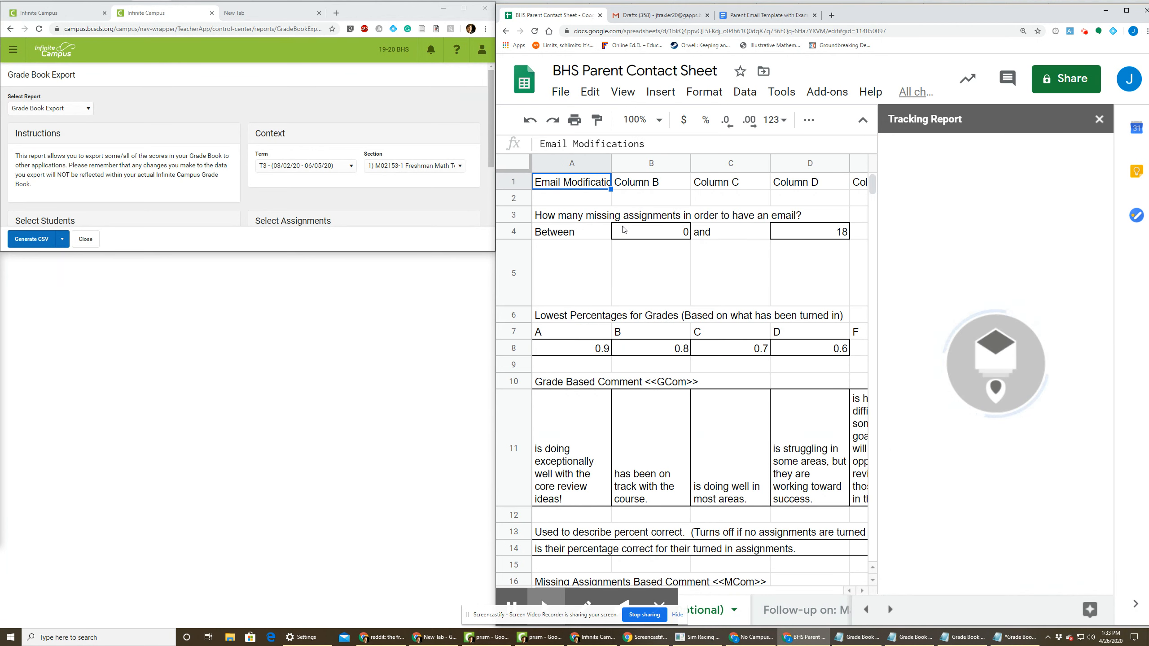
Set the minimum number of missing assignments for receiving an email to 5 in cell B4.
left_click(633, 232)
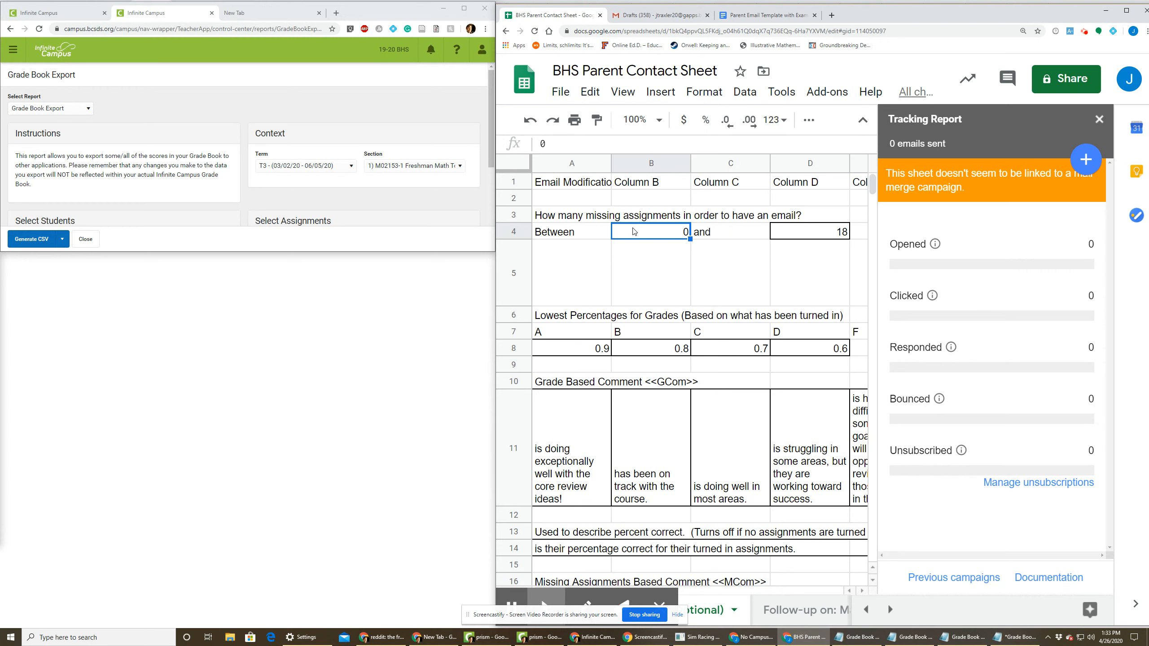
type("5")
key("Return")
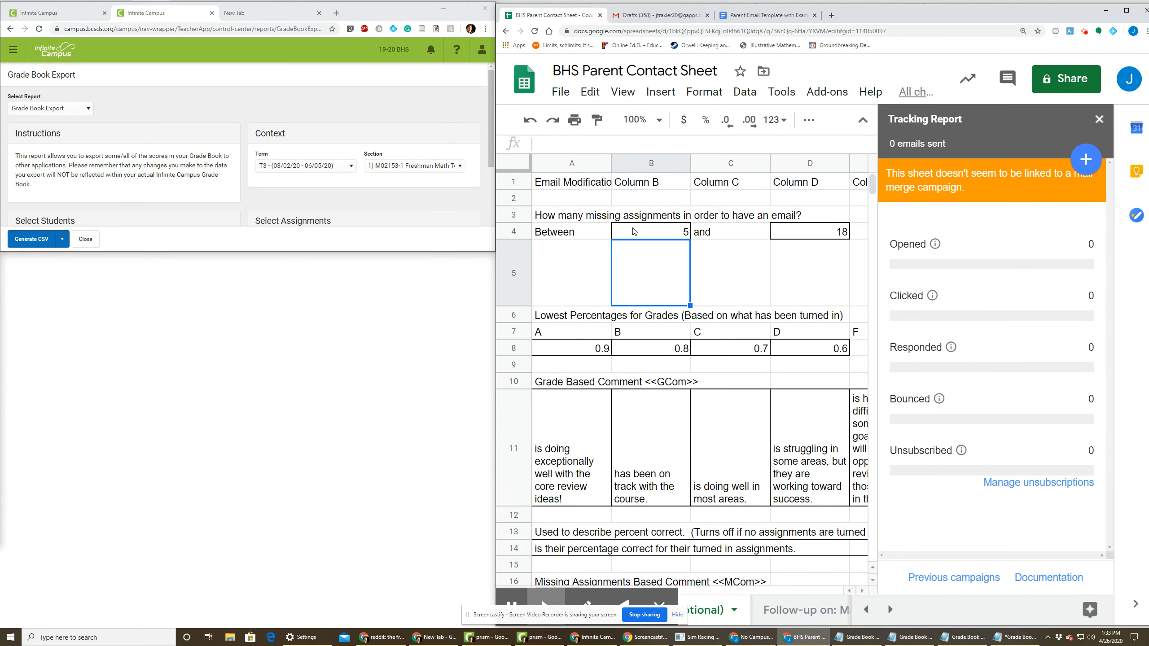
Review the grade cutoffs and the <<GCom>>, <<PCom>> and <<MCom>> comment sections down the Modifications(Optional) sheet.
key("Down")
key("Down")
key("Down")
key("Down")
key("Down")
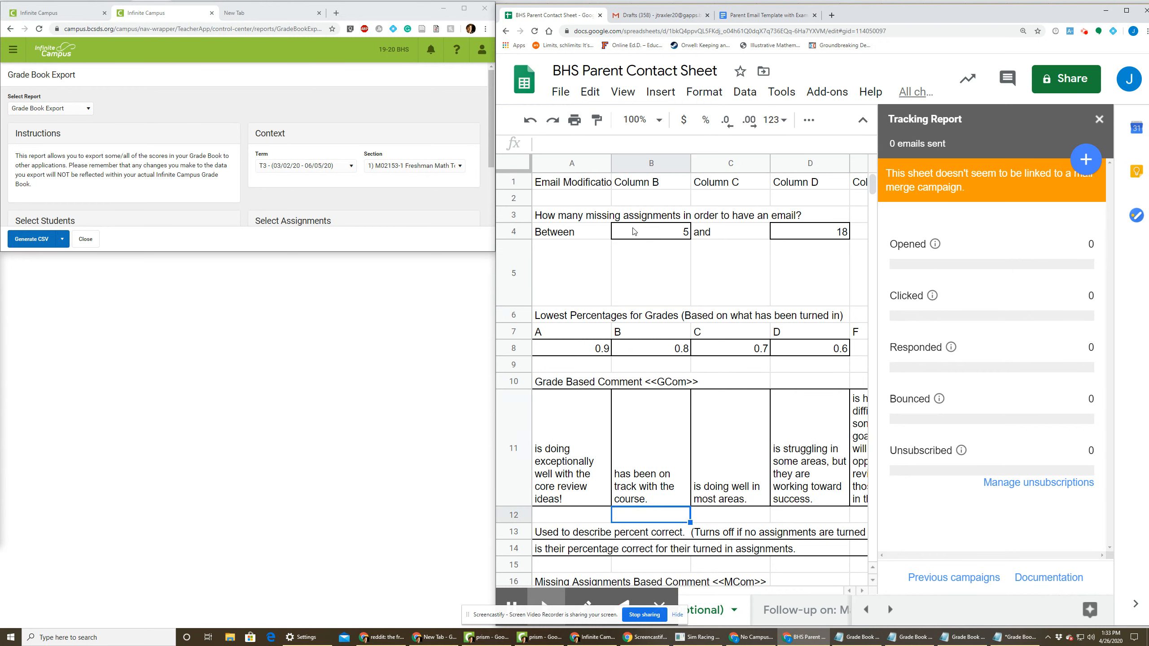
key("Up")
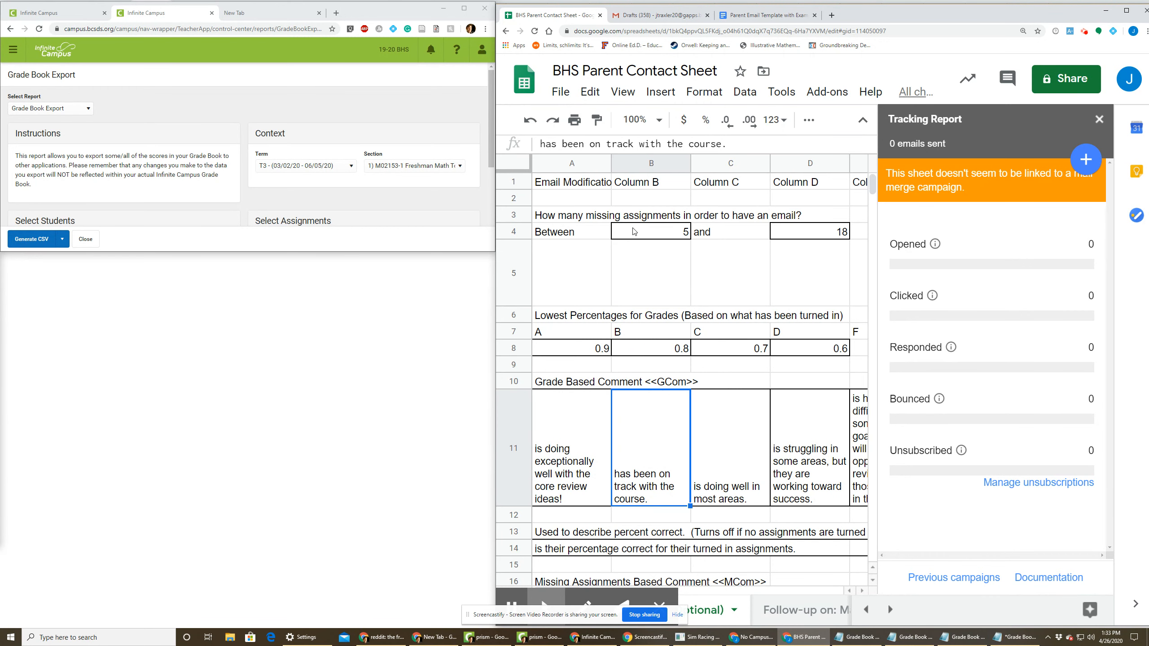
key("Up")
key("Up")
key("Up")
key("Left")
key("Right")
key("Right")
key("Right")
key("Left")
key("Left")
key("Left")
key("Down")
key("Down")
key("Down")
key("Down")
key("Right")
key("Down")
key("Down")
key("Down")
key("Down")
key("Down")
key("Down")
key("Down")
key("Down")
key("Up")
key("Up")
key("Down")
key("Down")
key("Down")
key("Down")
key("Up")
key("Up")
key("Up")
key("Up")
key("Up")
key("Up")
key("Up")
key("Up")
key("Up")
key("Up")
key("Up")
key("Up")
key("Up")
key("Up")
key("Up")
key("Up")
key("Up")
key("Up")
key("Up")
key("Up")
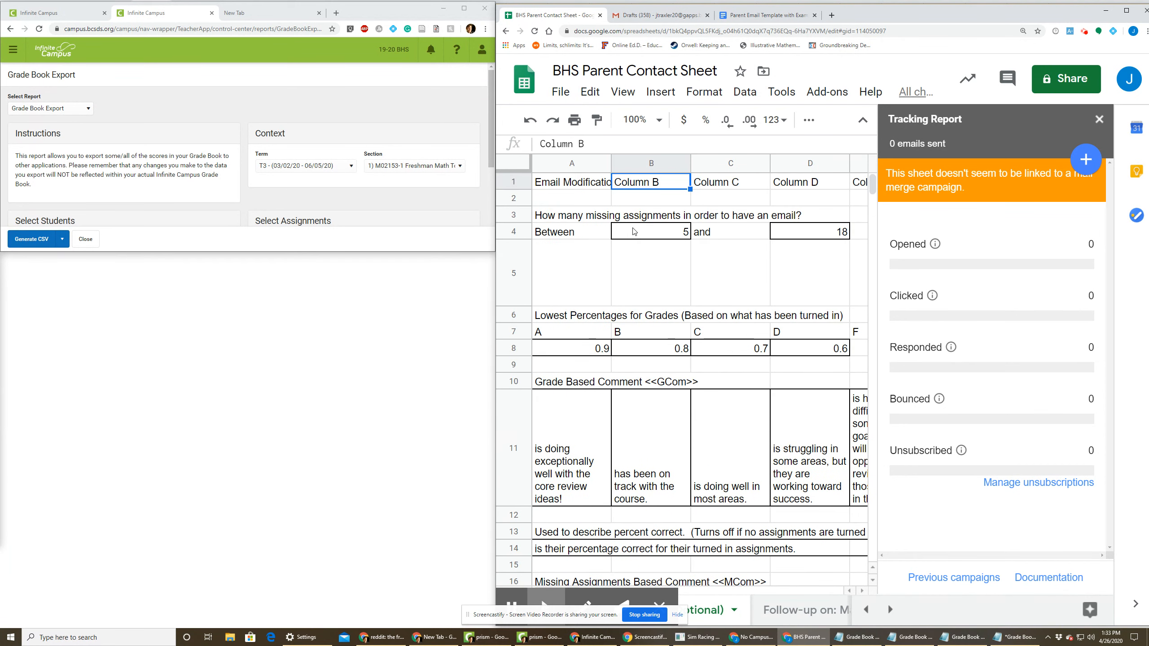
Review the Last Assignment Comments <<LCom>> section, with its comment for each letter grade, starting at column H.
key("Right")
key("Right")
key("Down")
key("Down")
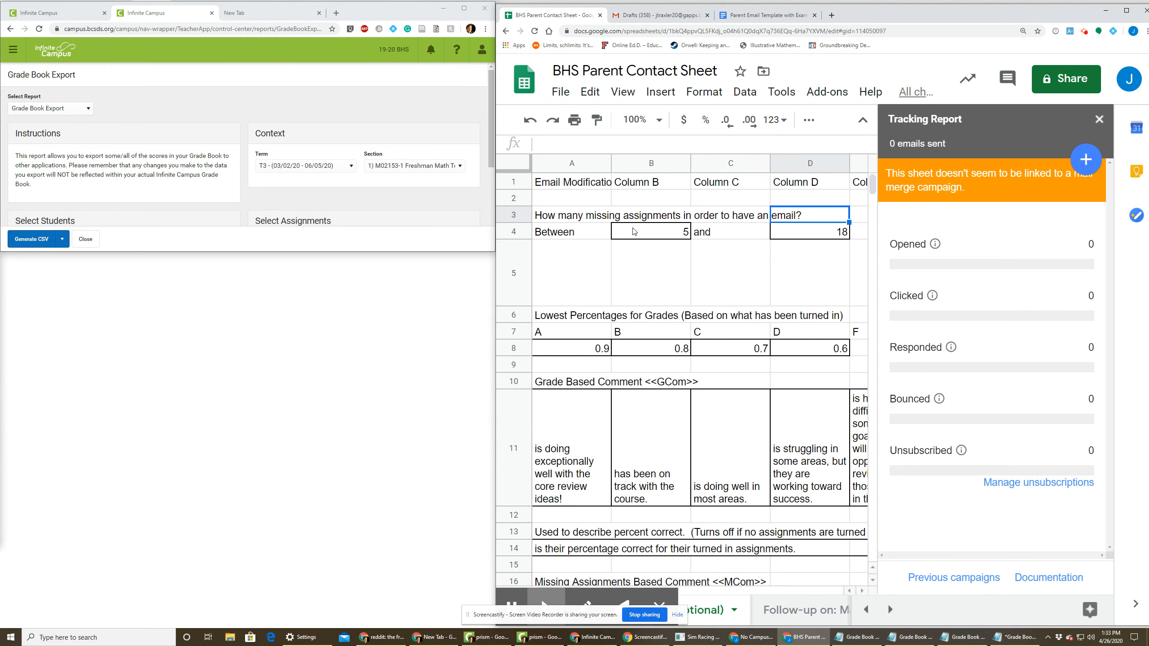
key("Right")
key("Right")
key("Right")
key("Right")
key("Right")
key("Right")
key("Right")
key("Right")
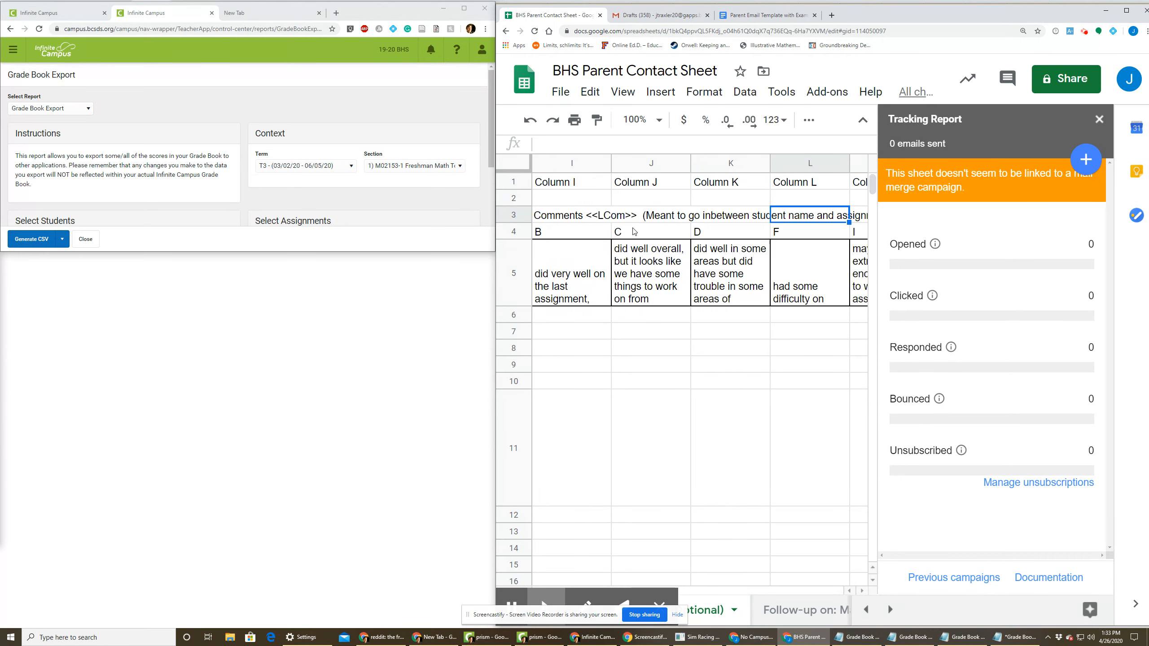
key("Left")
key("Left")
key("Left")
key("Left")
key("Left")
key("Left")
key("Left")
key("Left")
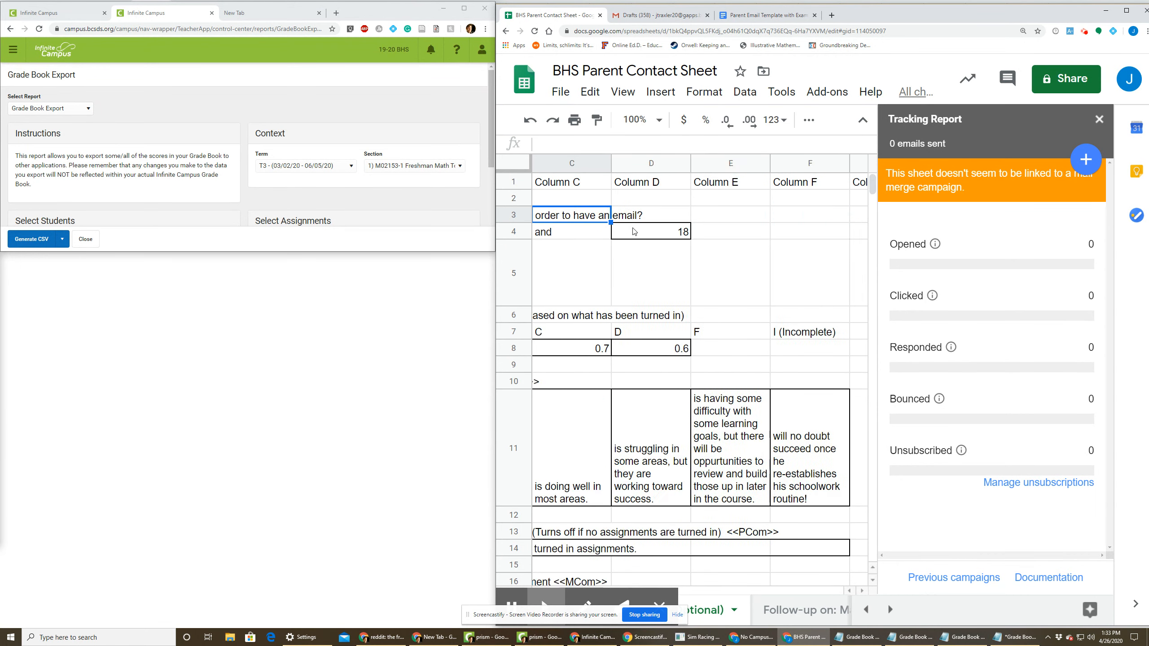
key("Right")
key("Right")
key("Right")
key("Right")
key("Right")
key("Right")
key("Right")
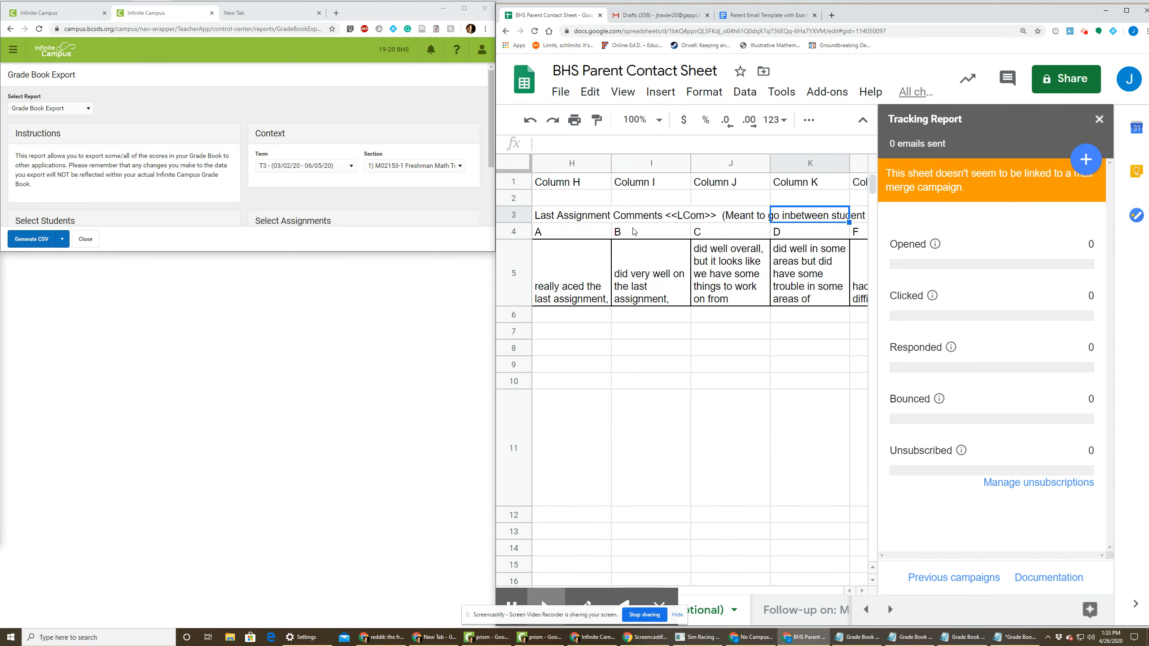
Return to the Email Modifications heading in cell A1 of the Modifications(Optional) sheet.
key("Down")
key("Down")
key("Up")
key("Up")
key("Up")
key("Up")
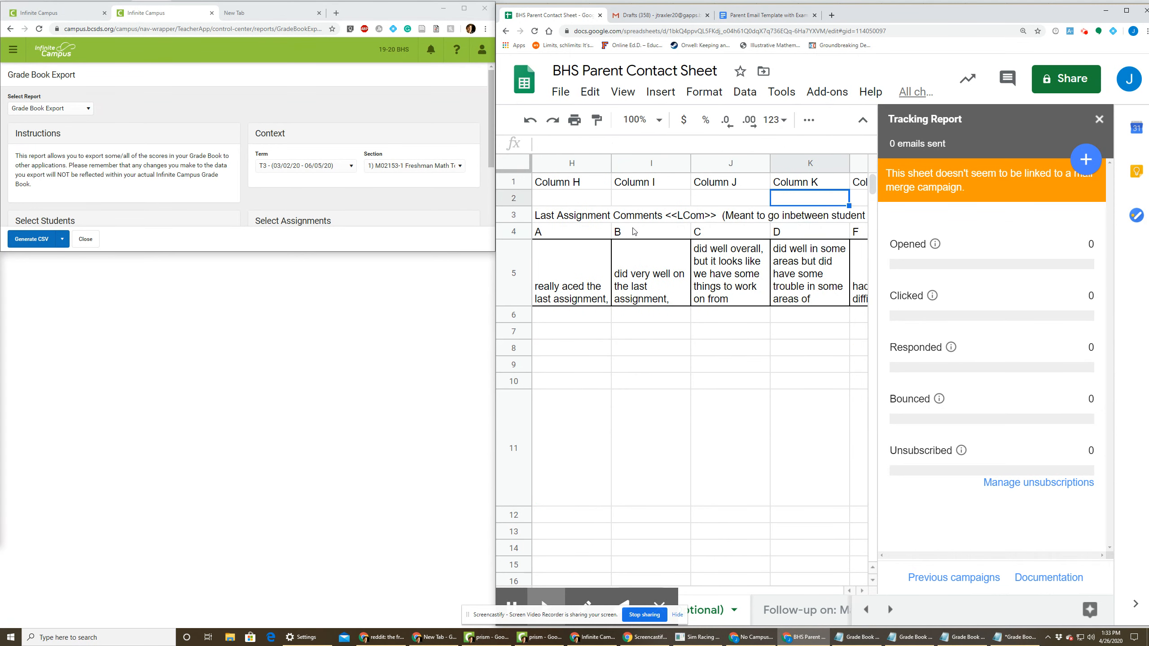
key("Left")
key("Home")
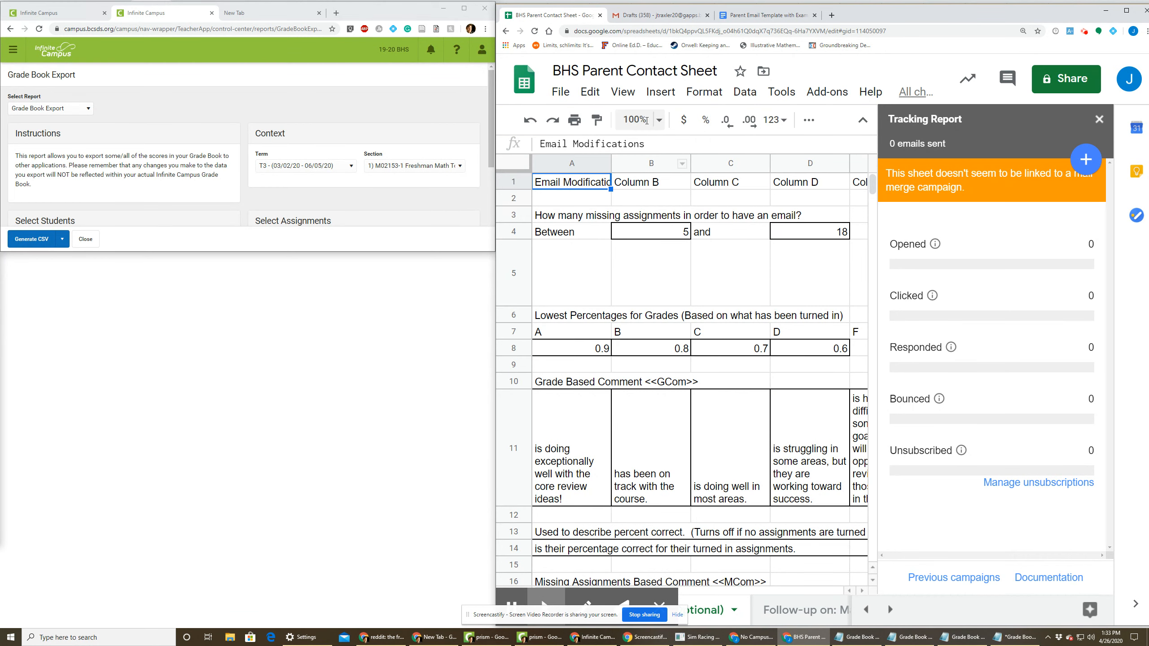
Look over the BHS Parent Contact Sheet and the Gmail drafts, ending on the Parent Email Template with Examples document.
left_click(746, 15)
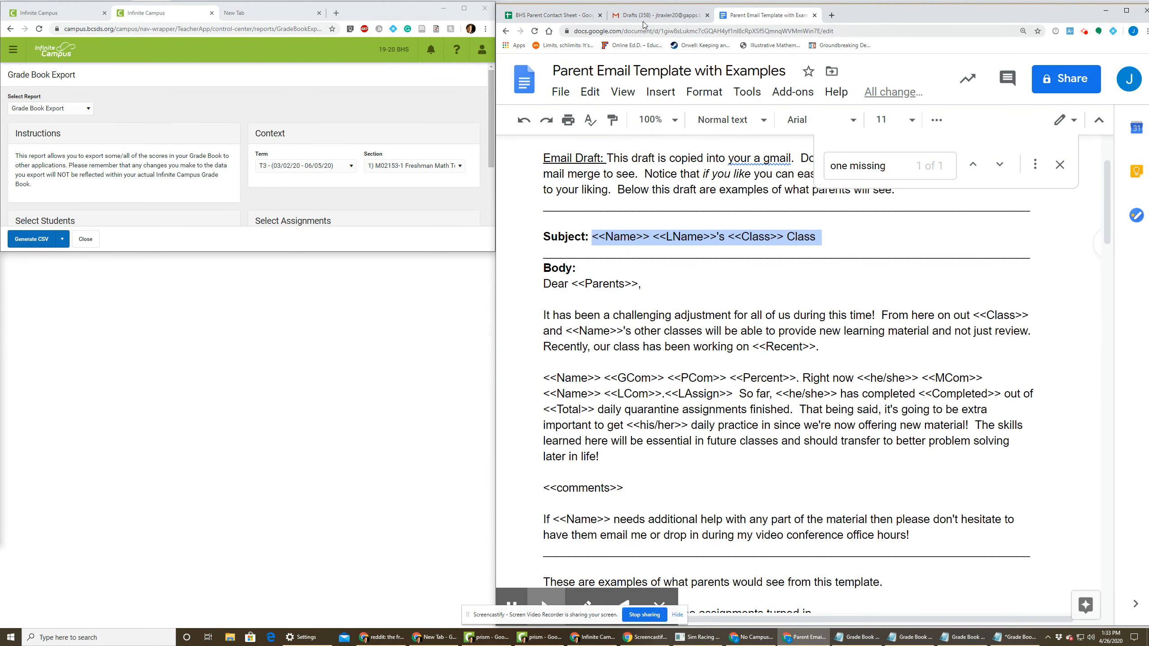
left_click(658, 15)
left_click(559, 16)
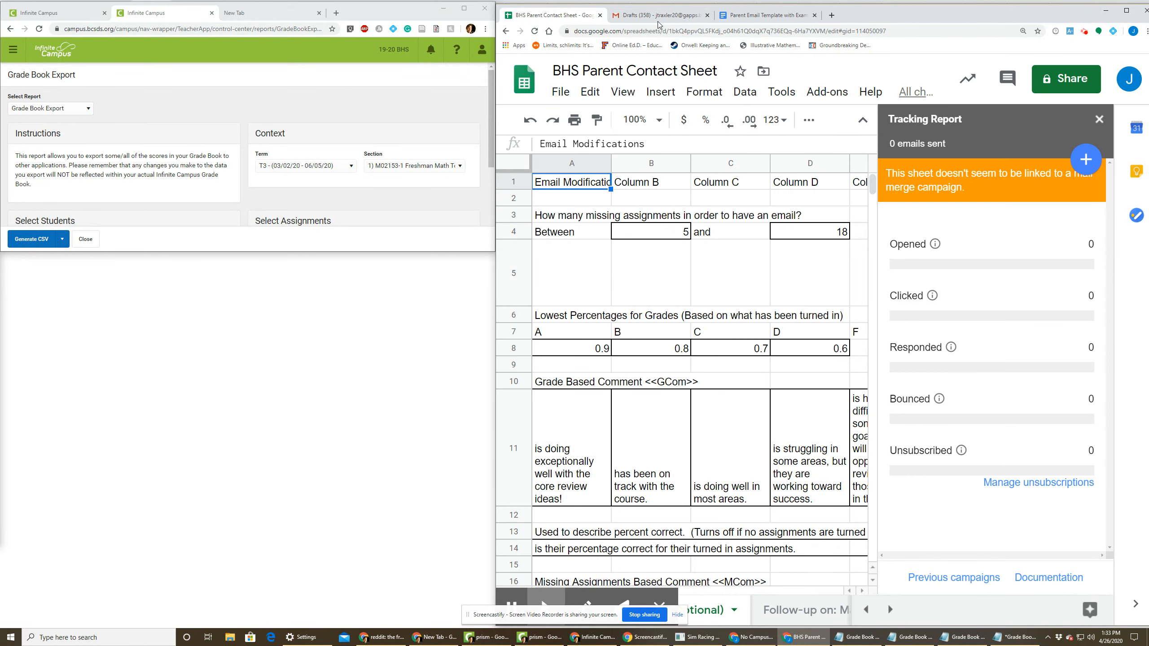
left_click(744, 18)
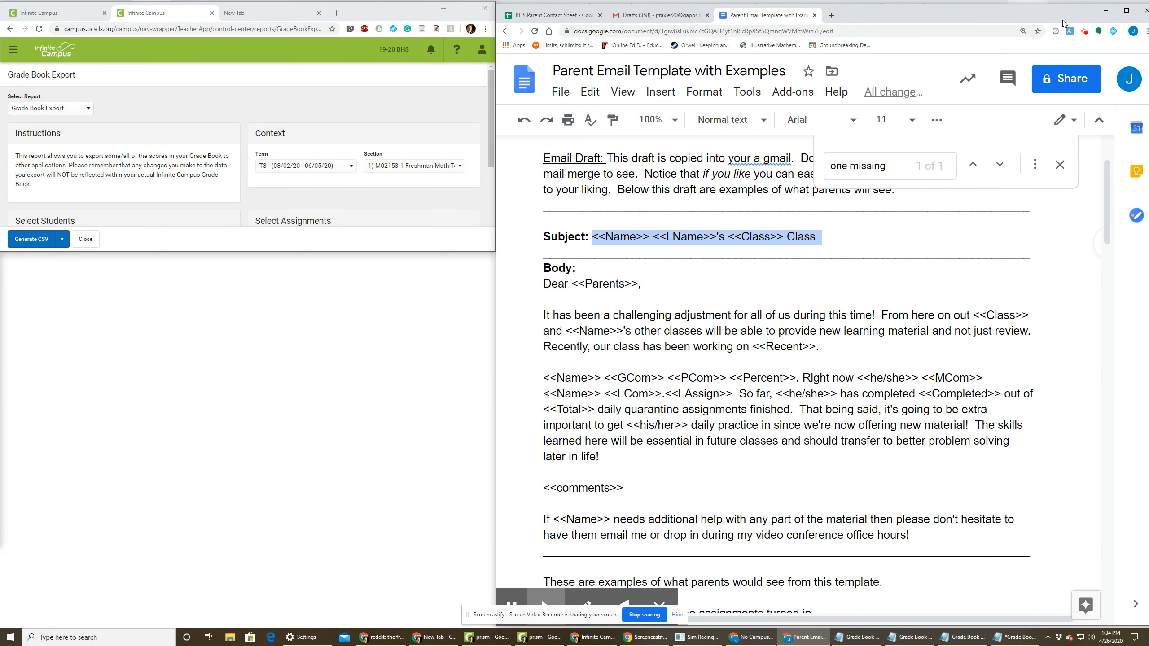
left_click(1085, 36)
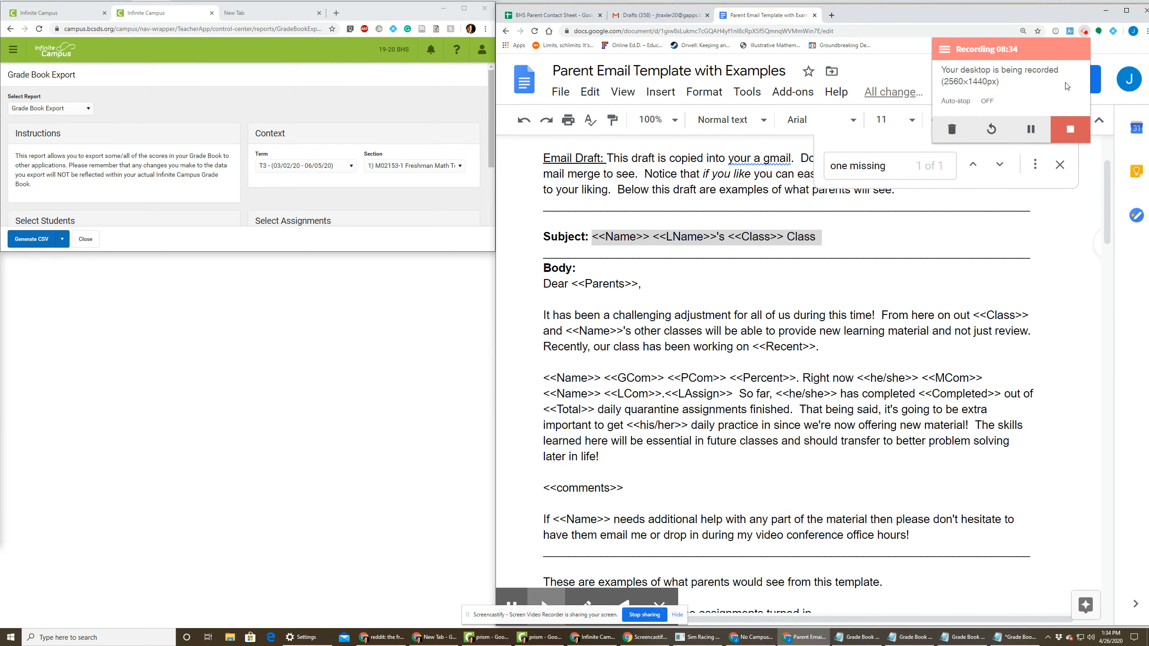